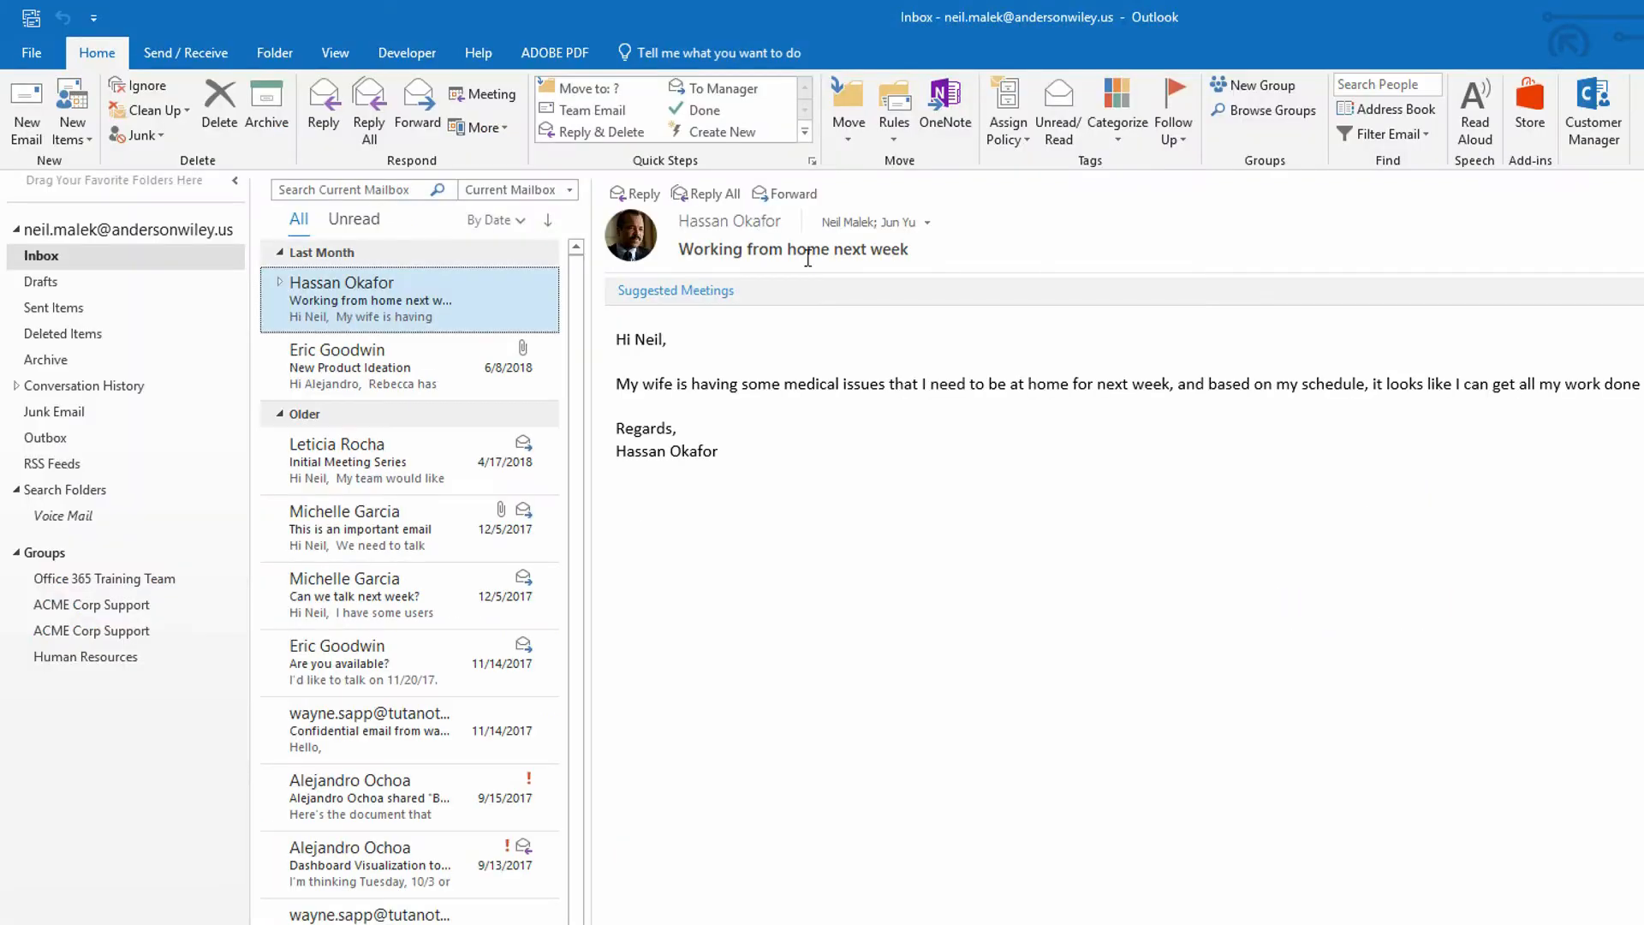
# - Switch to Outlook on the web and show the types of new item that can be created
pyautogui.click(837, 222)
pyautogui.click(103, 924)
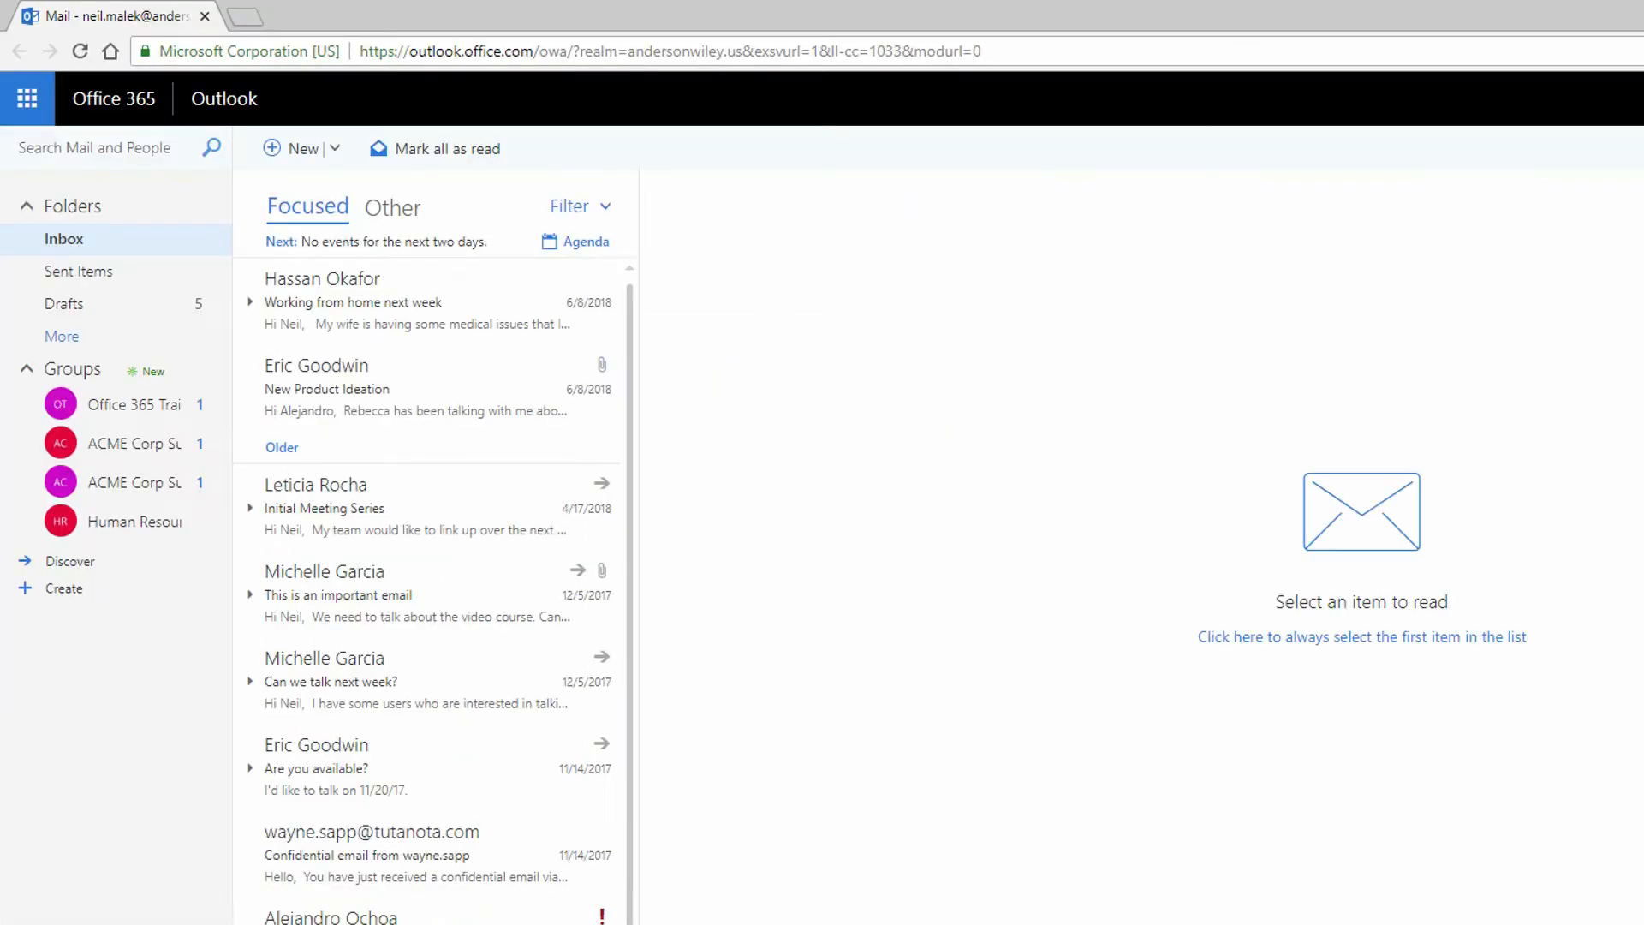
pyautogui.click(341, 152)
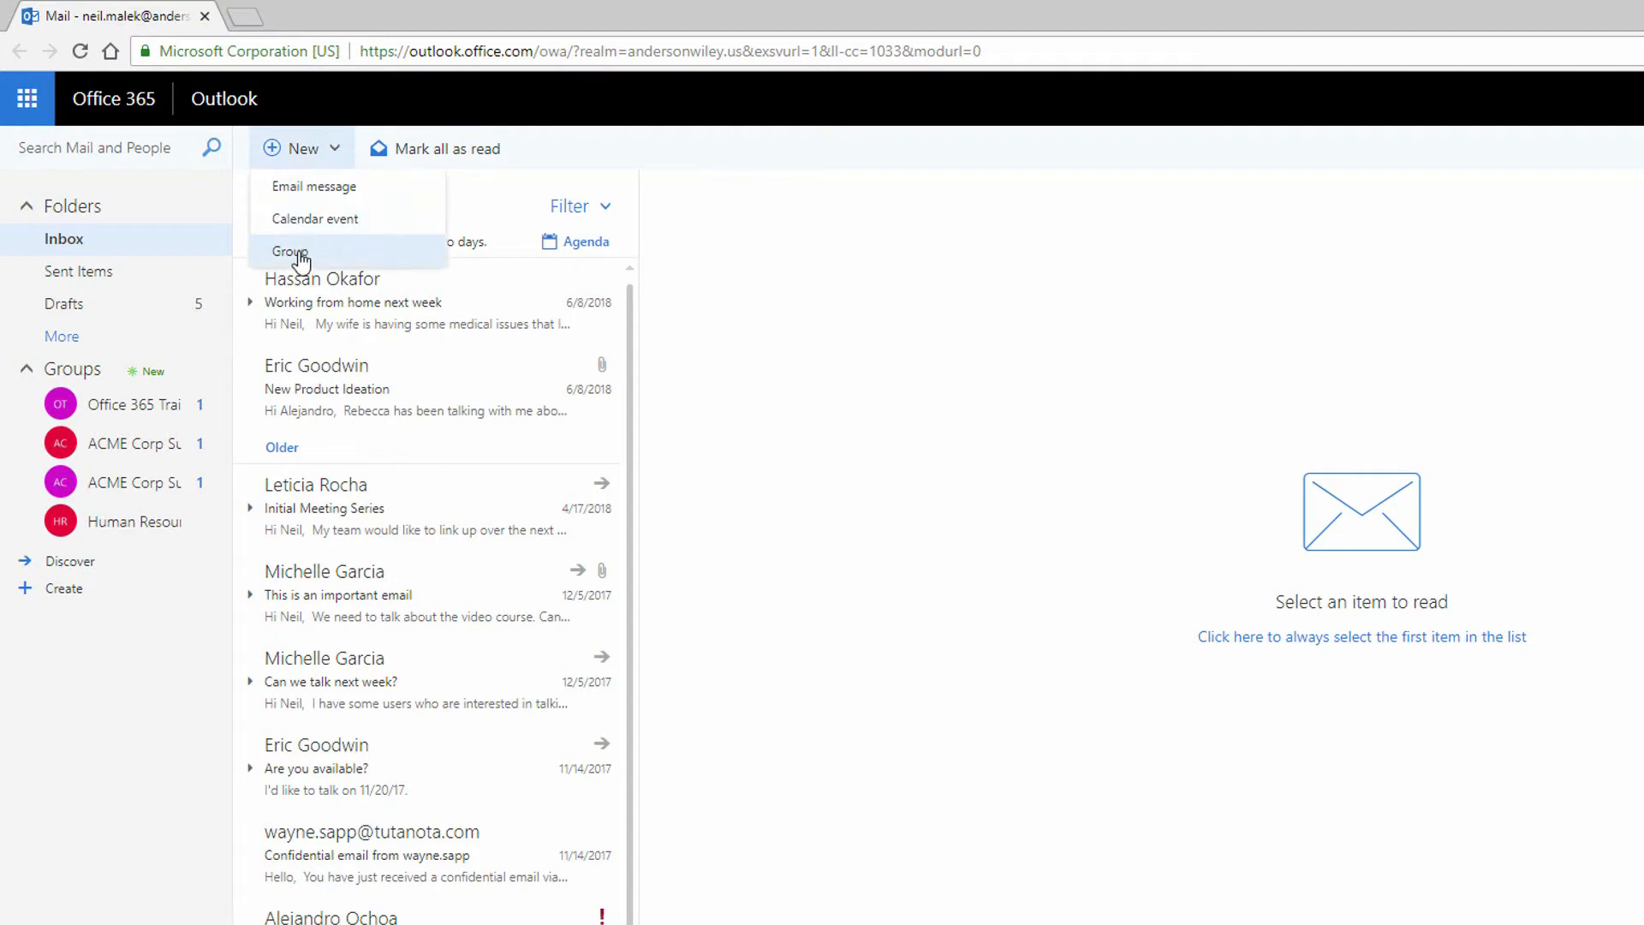
# - In desktop Outlook's contacts, start a new group and name it Facebook Marketing Team
pyautogui.click(136, 650)
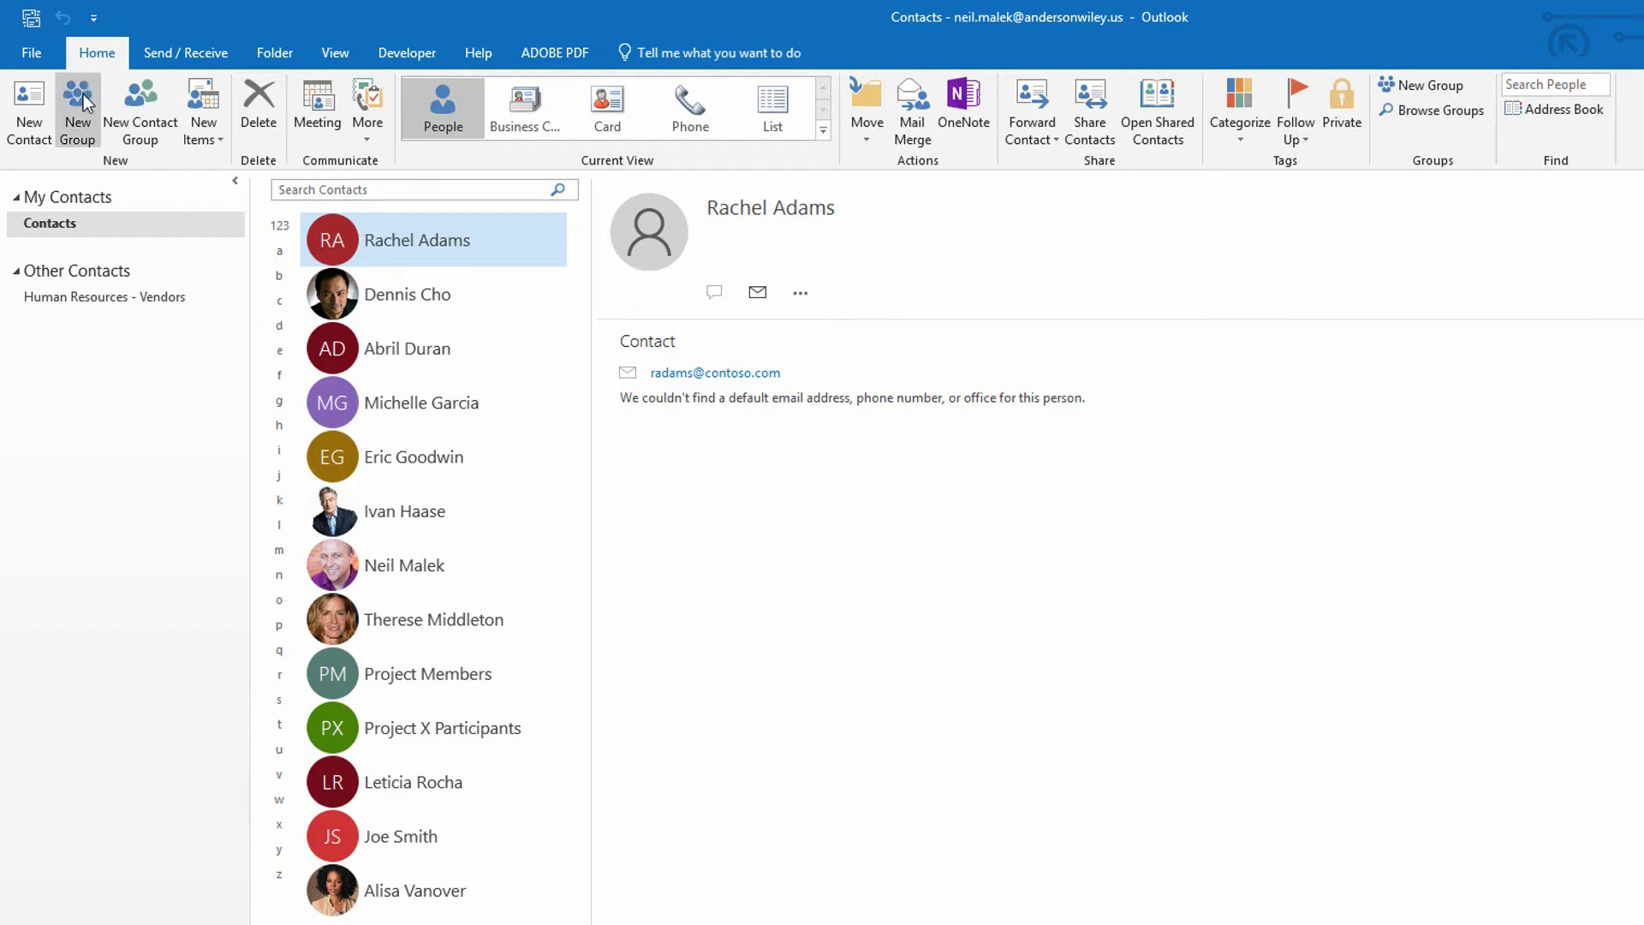
pyautogui.click(158, 146)
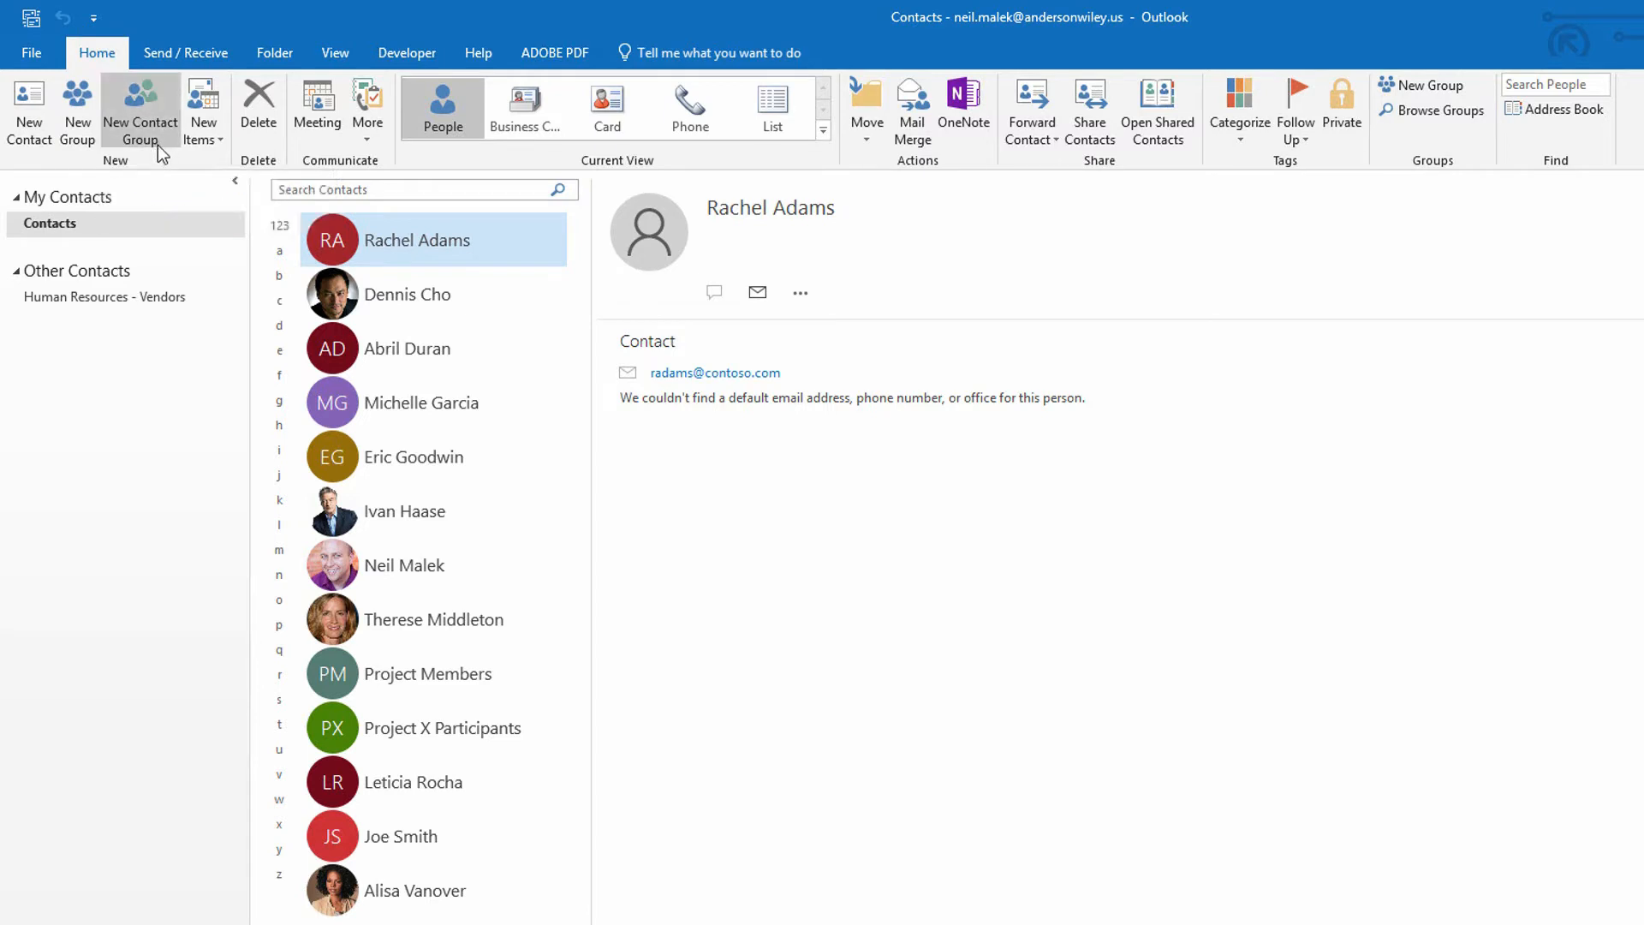
pyautogui.click(84, 134)
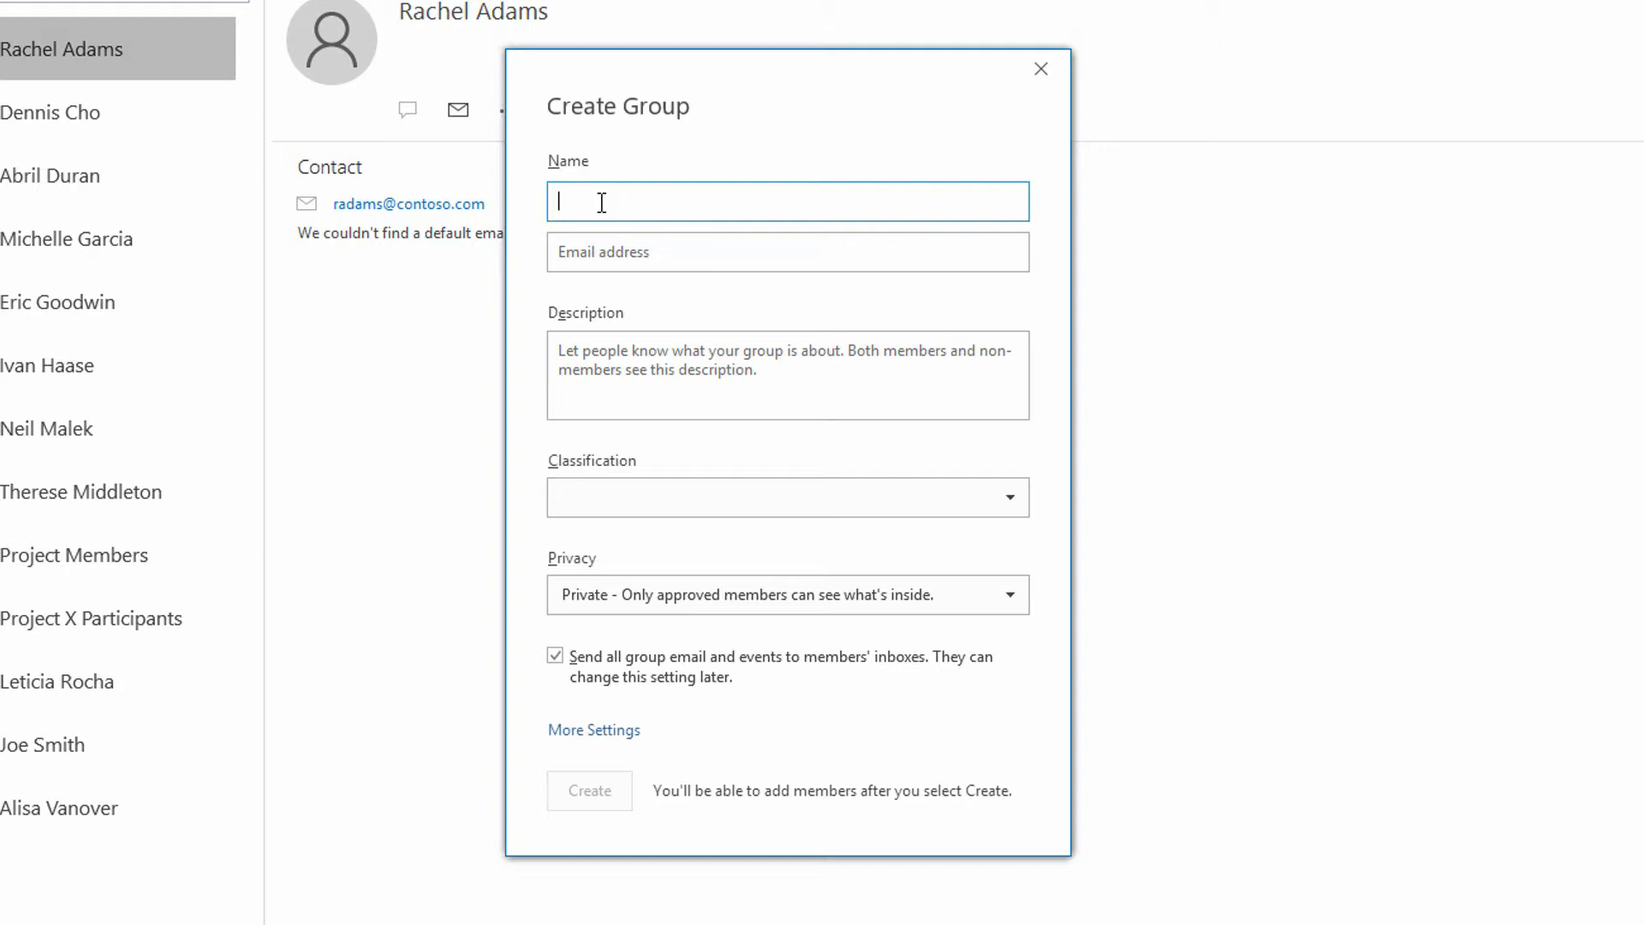
pyautogui.write('Facebook Marketi')
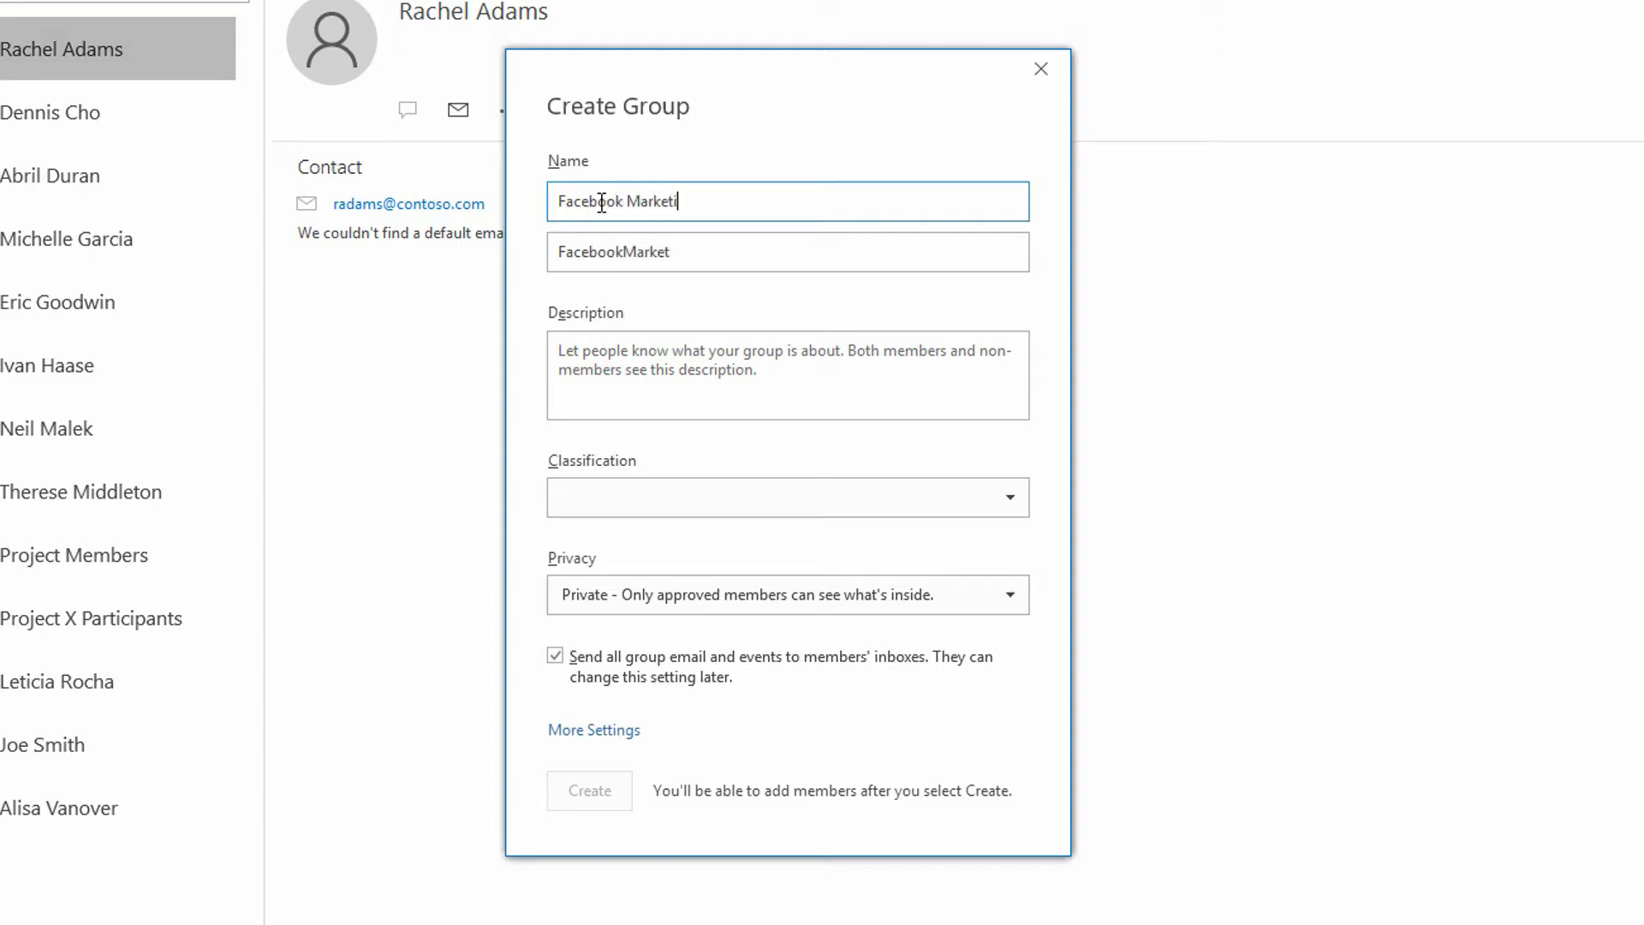
pyautogui.write('ng Team')
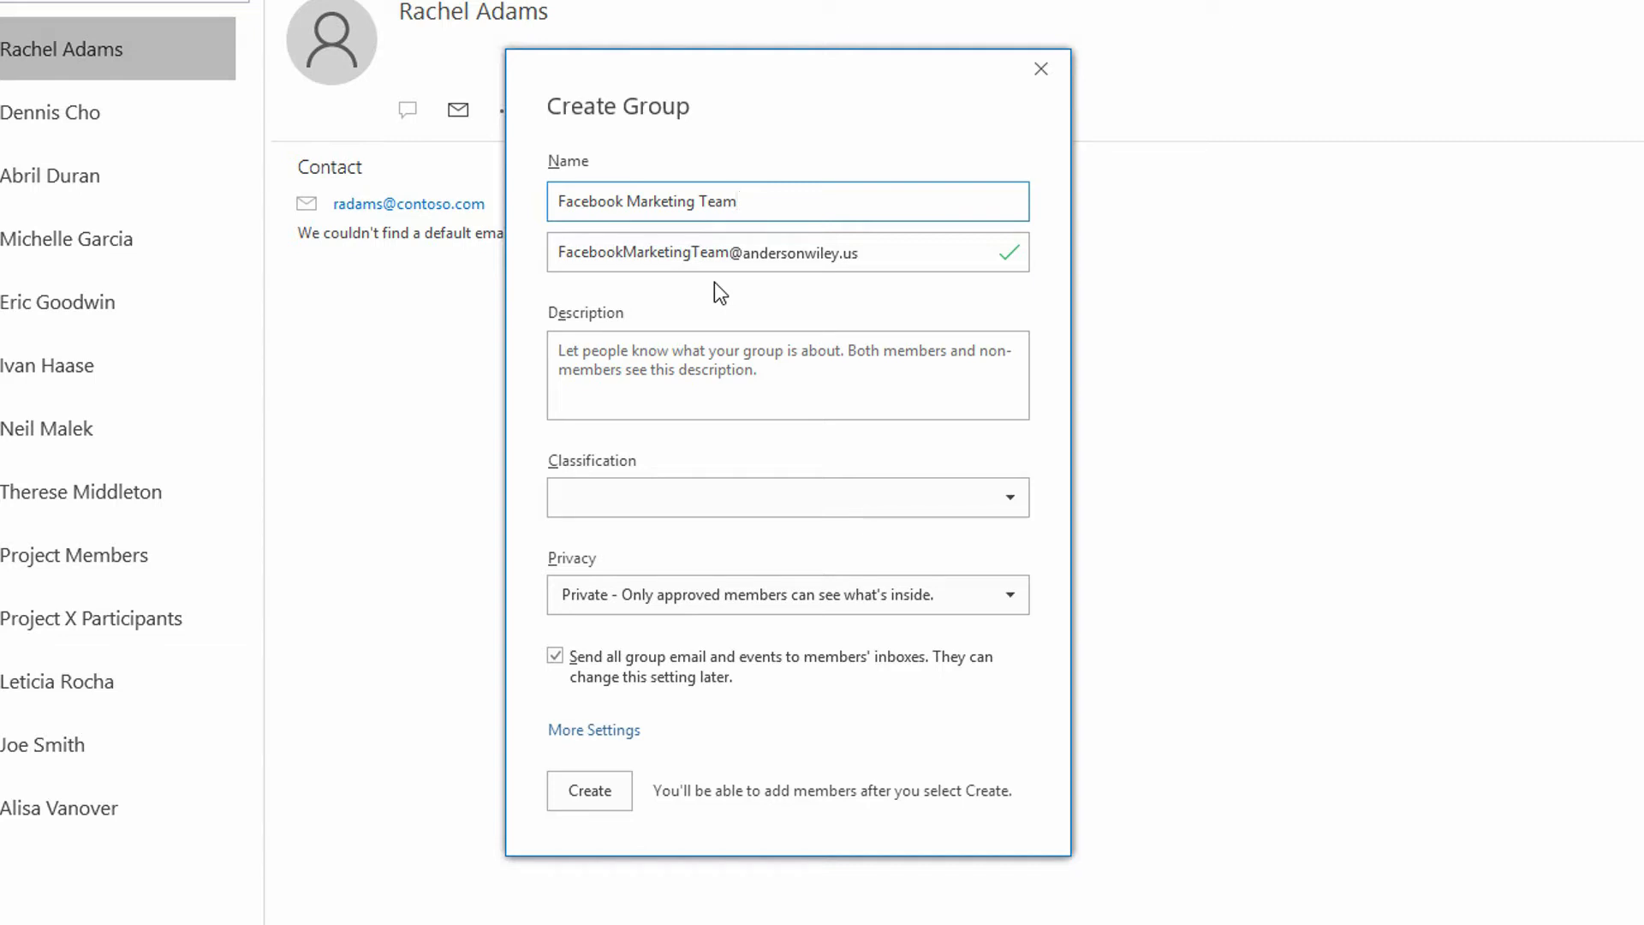
# - Review the group's email address and privacy options, keep it Private, and create the group
pyautogui.moveTo(729, 253); pyautogui.dragTo(549, 254)
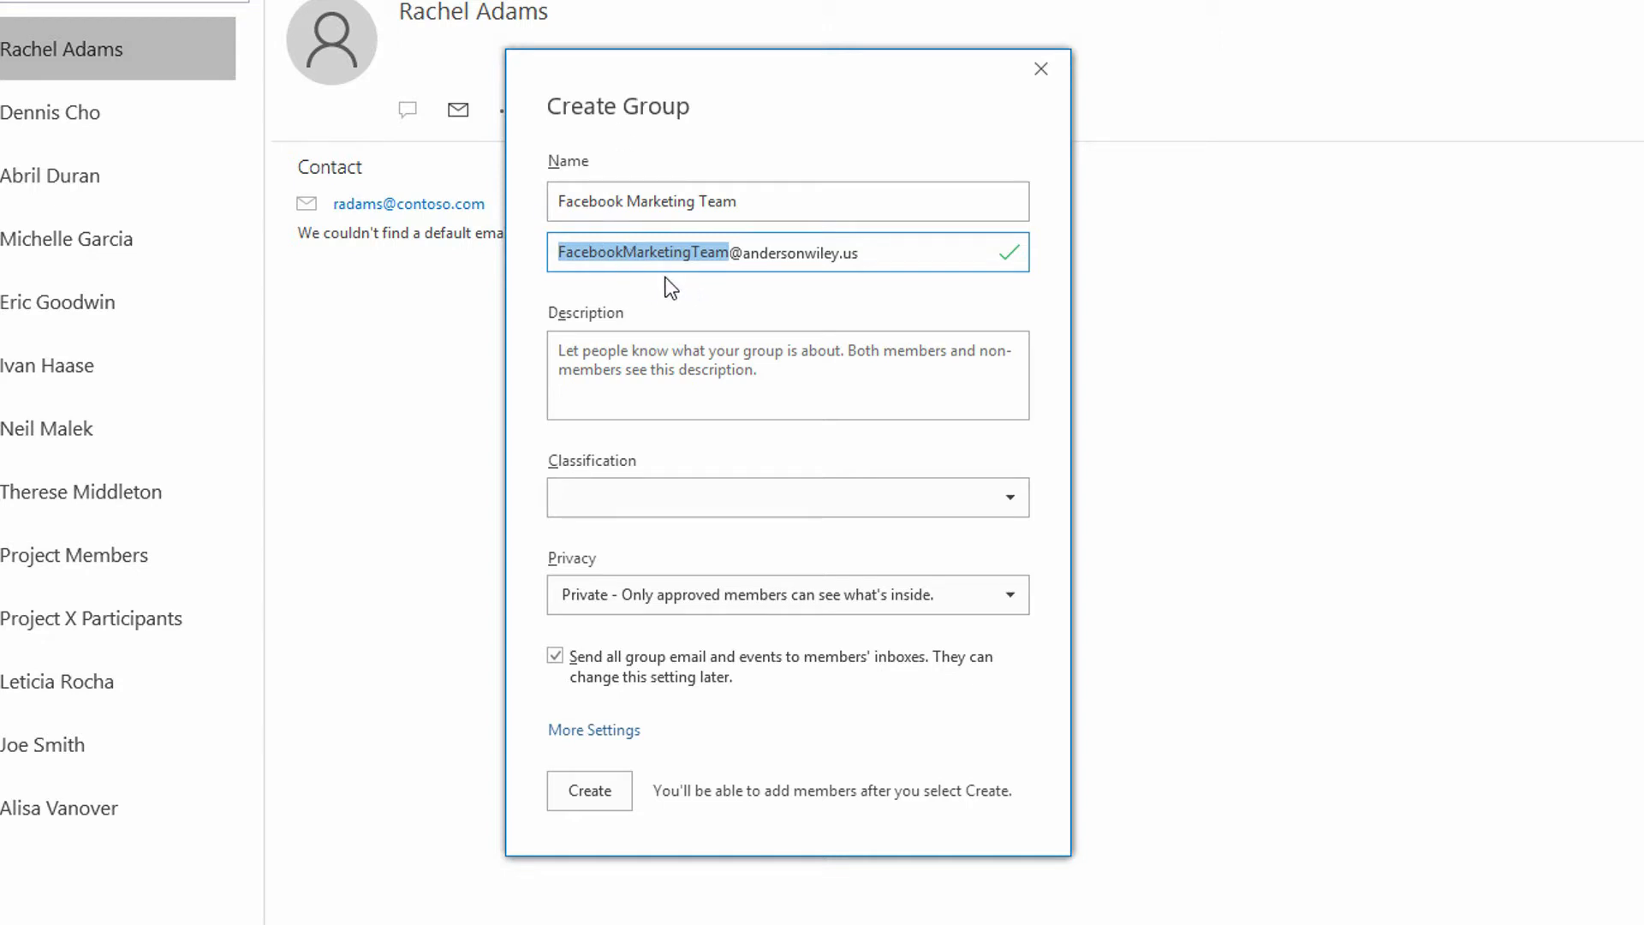
pyautogui.click(638, 597)
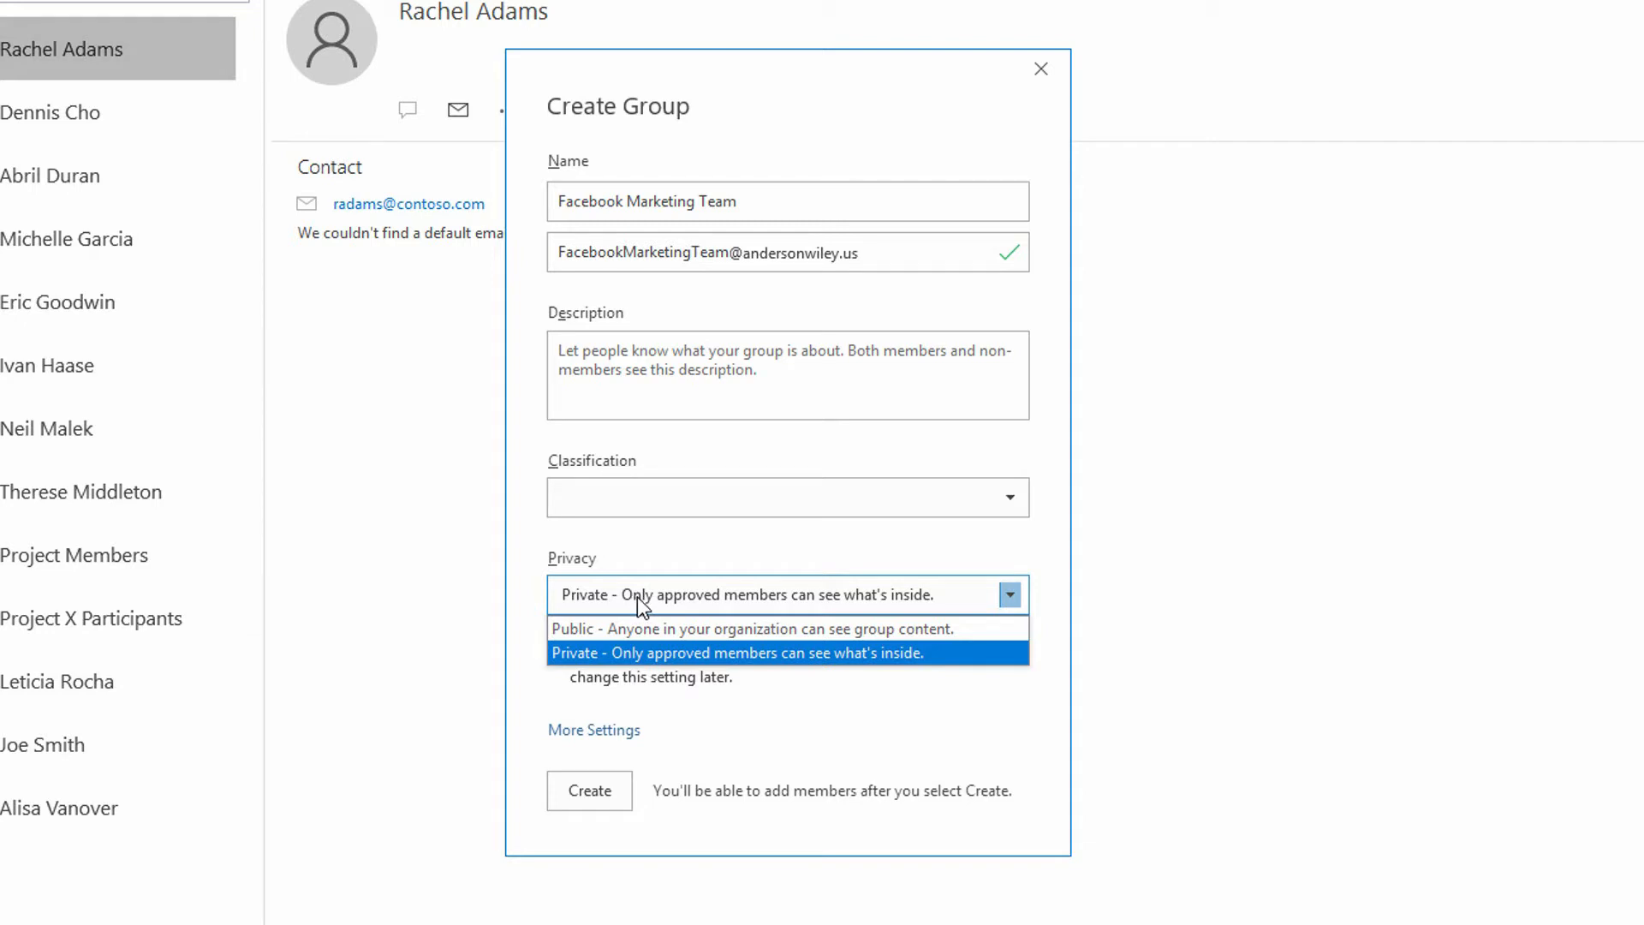
pyautogui.click(637, 598)
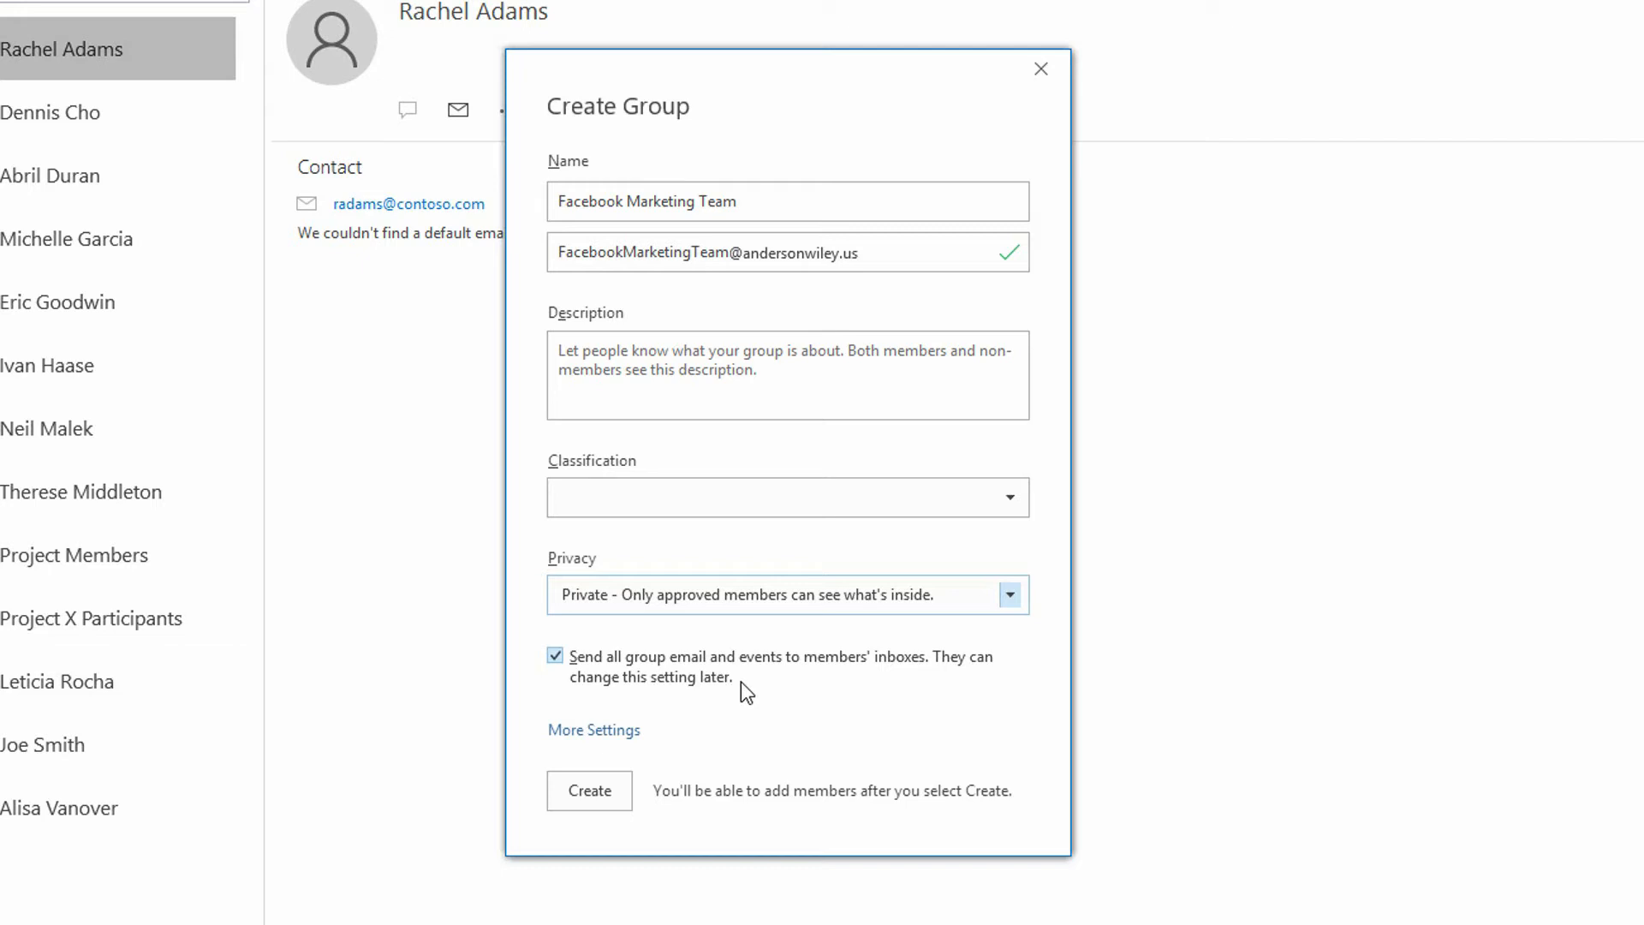
pyautogui.press('Tab')
pyautogui.press('Tab')
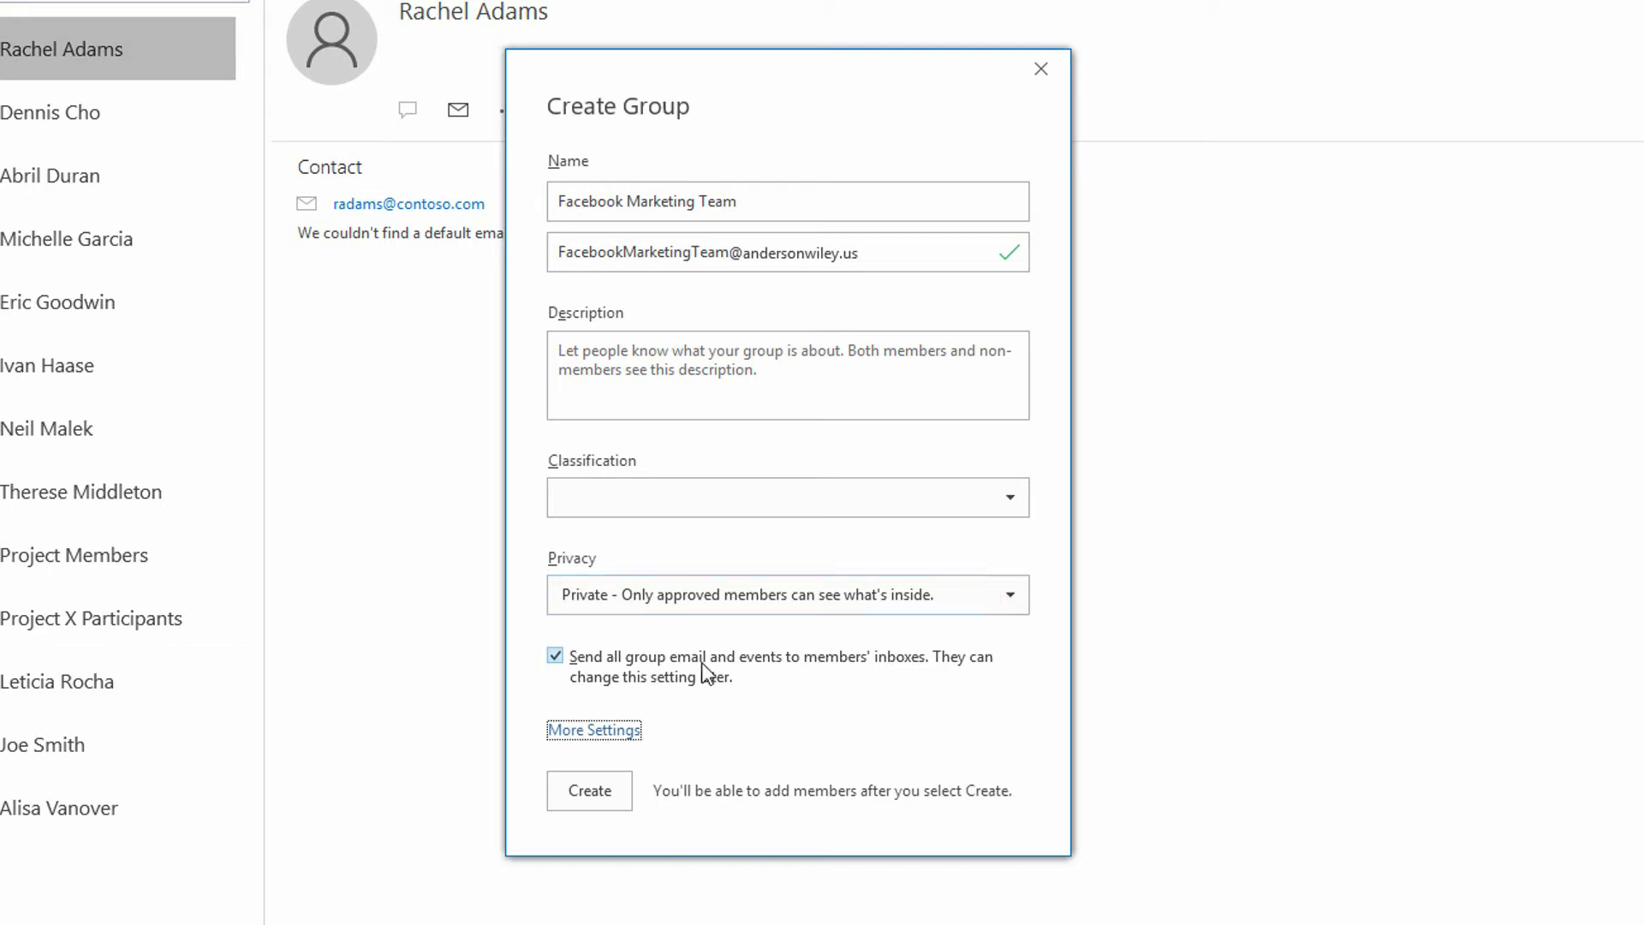
pyautogui.click(590, 791)
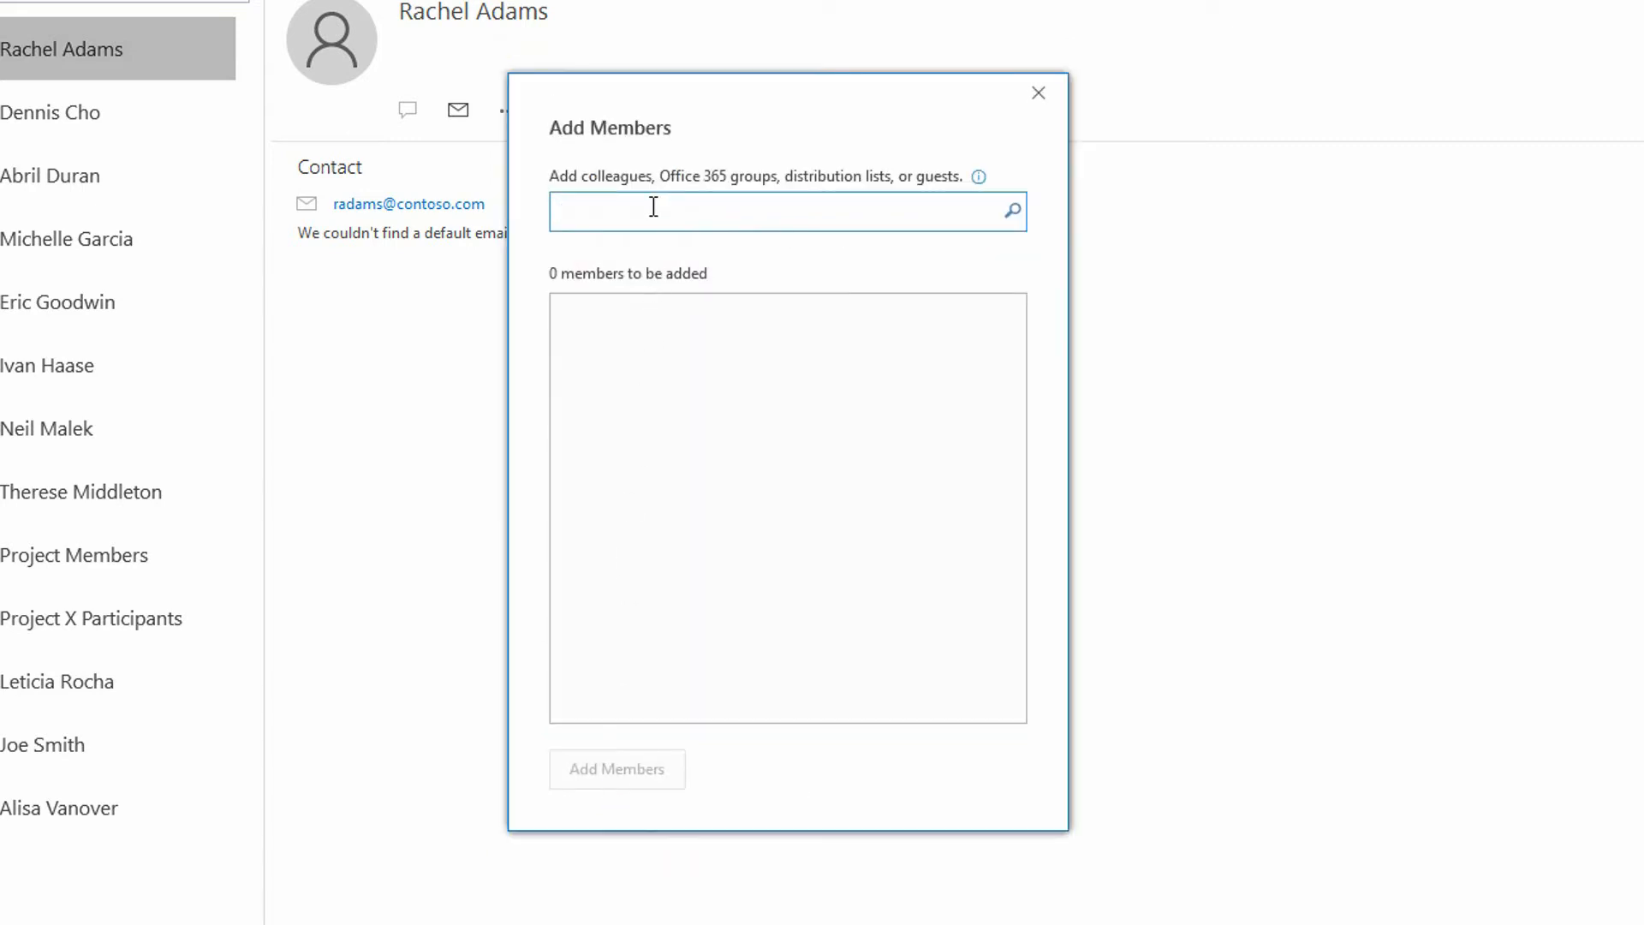
# - Search for three colleagues by first name and add them to the new group as members
pyautogui.write('jun')
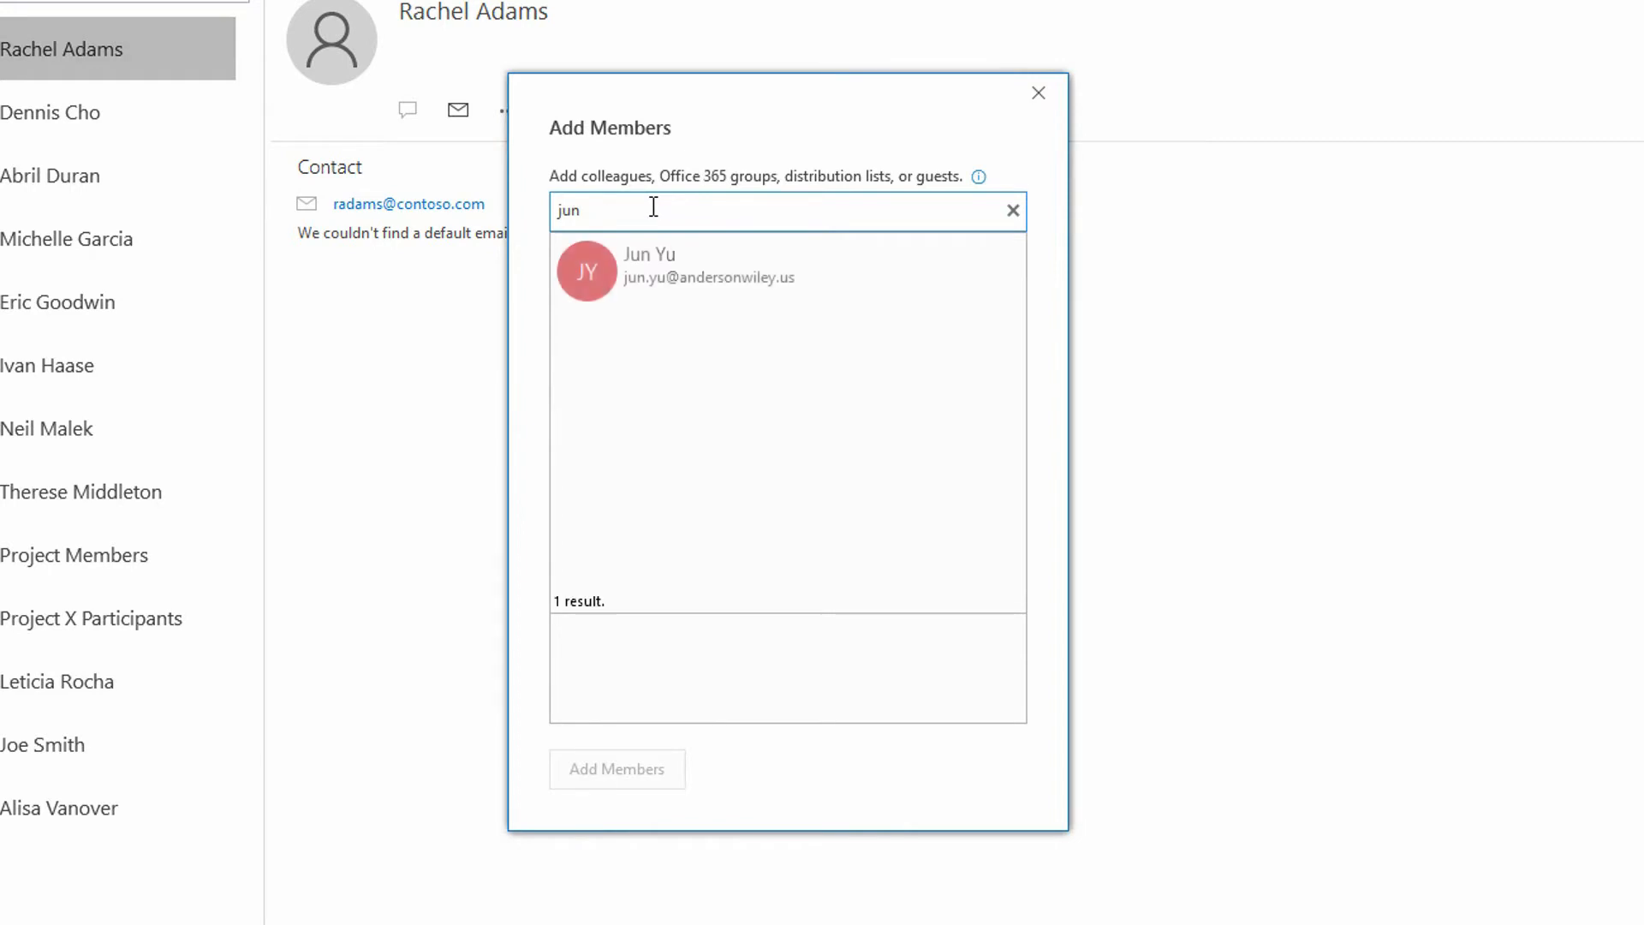
pyautogui.press('Down')
pyautogui.press('Return')
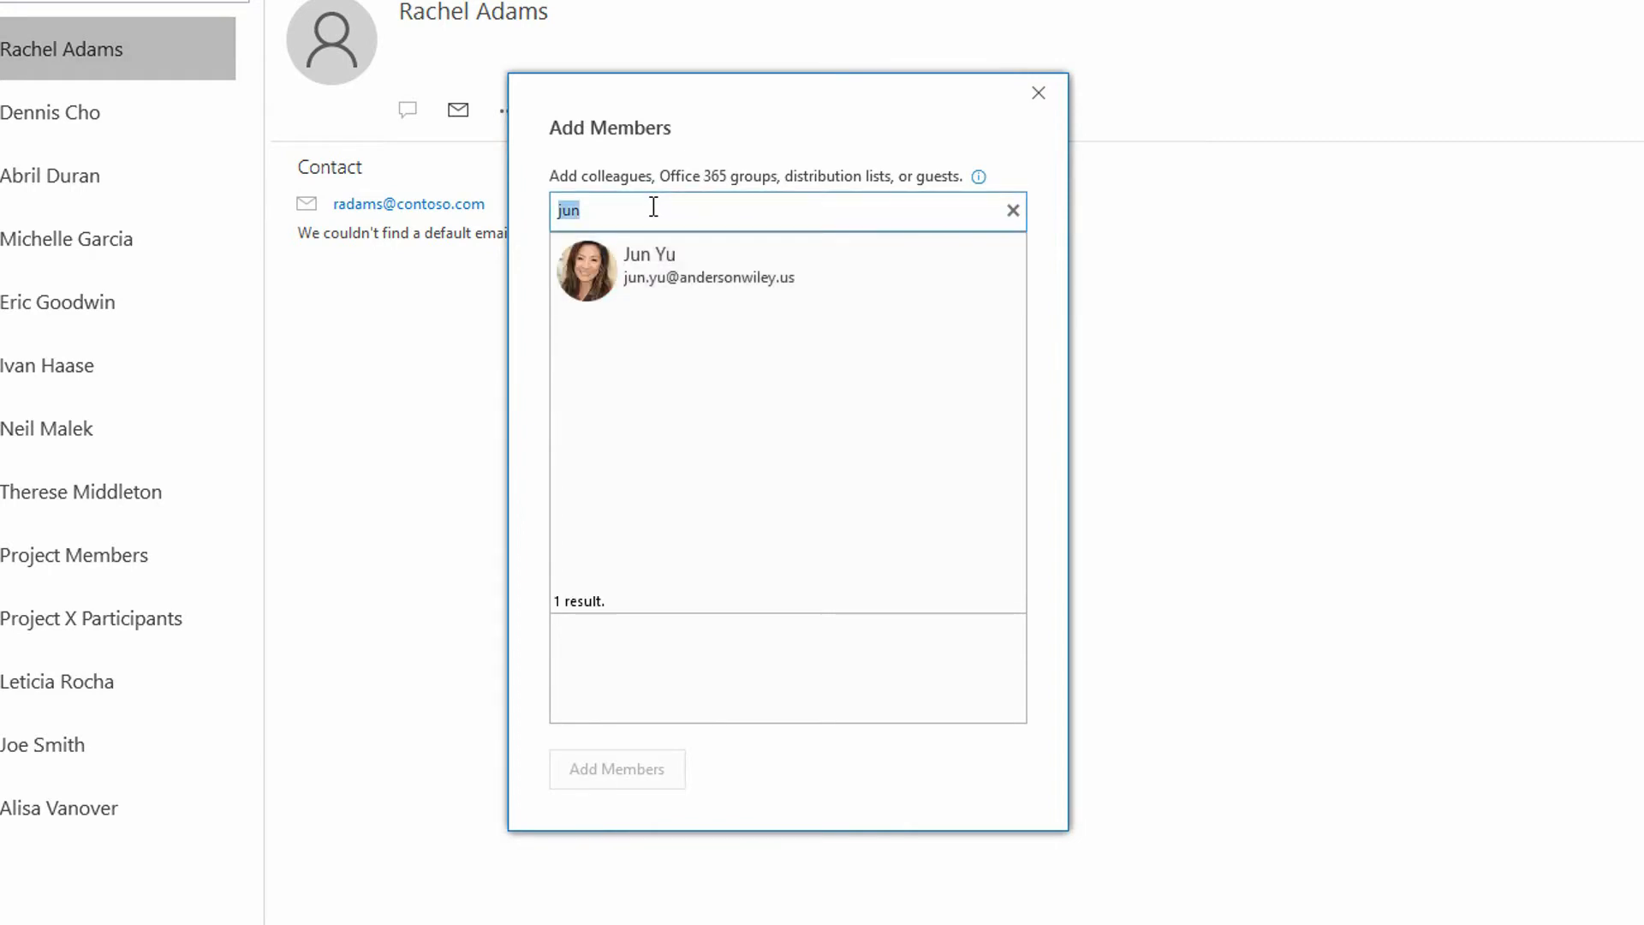
pyautogui.press('Down')
pyautogui.press('Return')
pyautogui.write('jacq')
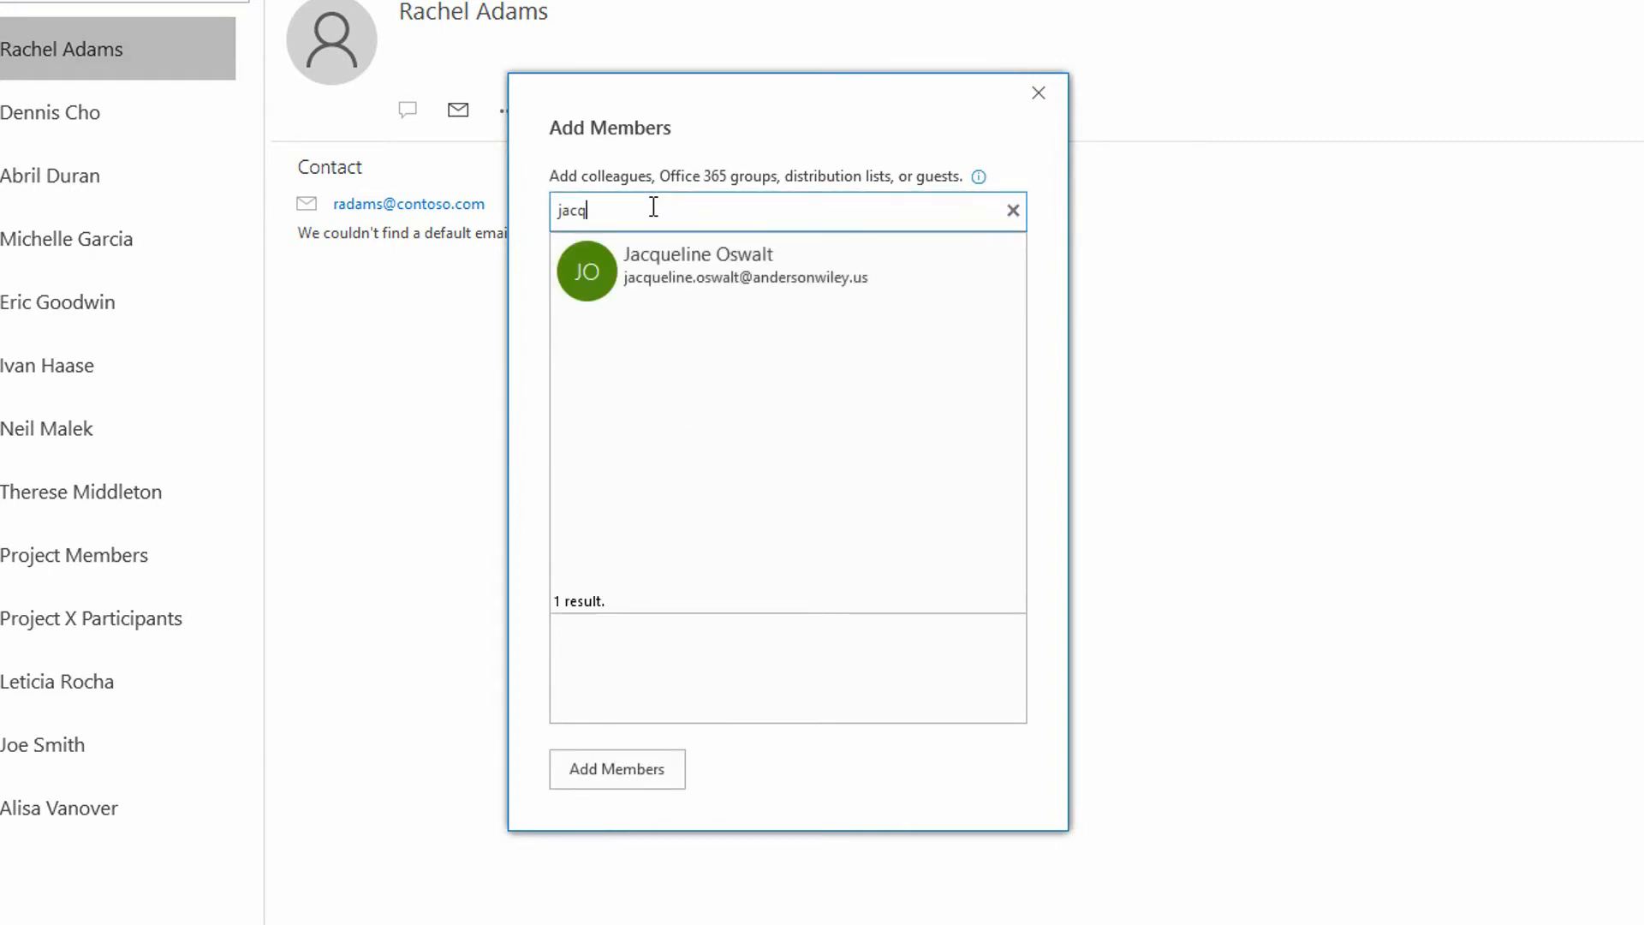
pyautogui.press('Down')
pyautogui.press('Return')
pyautogui.write('ale')
pyautogui.press('Down')
pyautogui.press('Return')
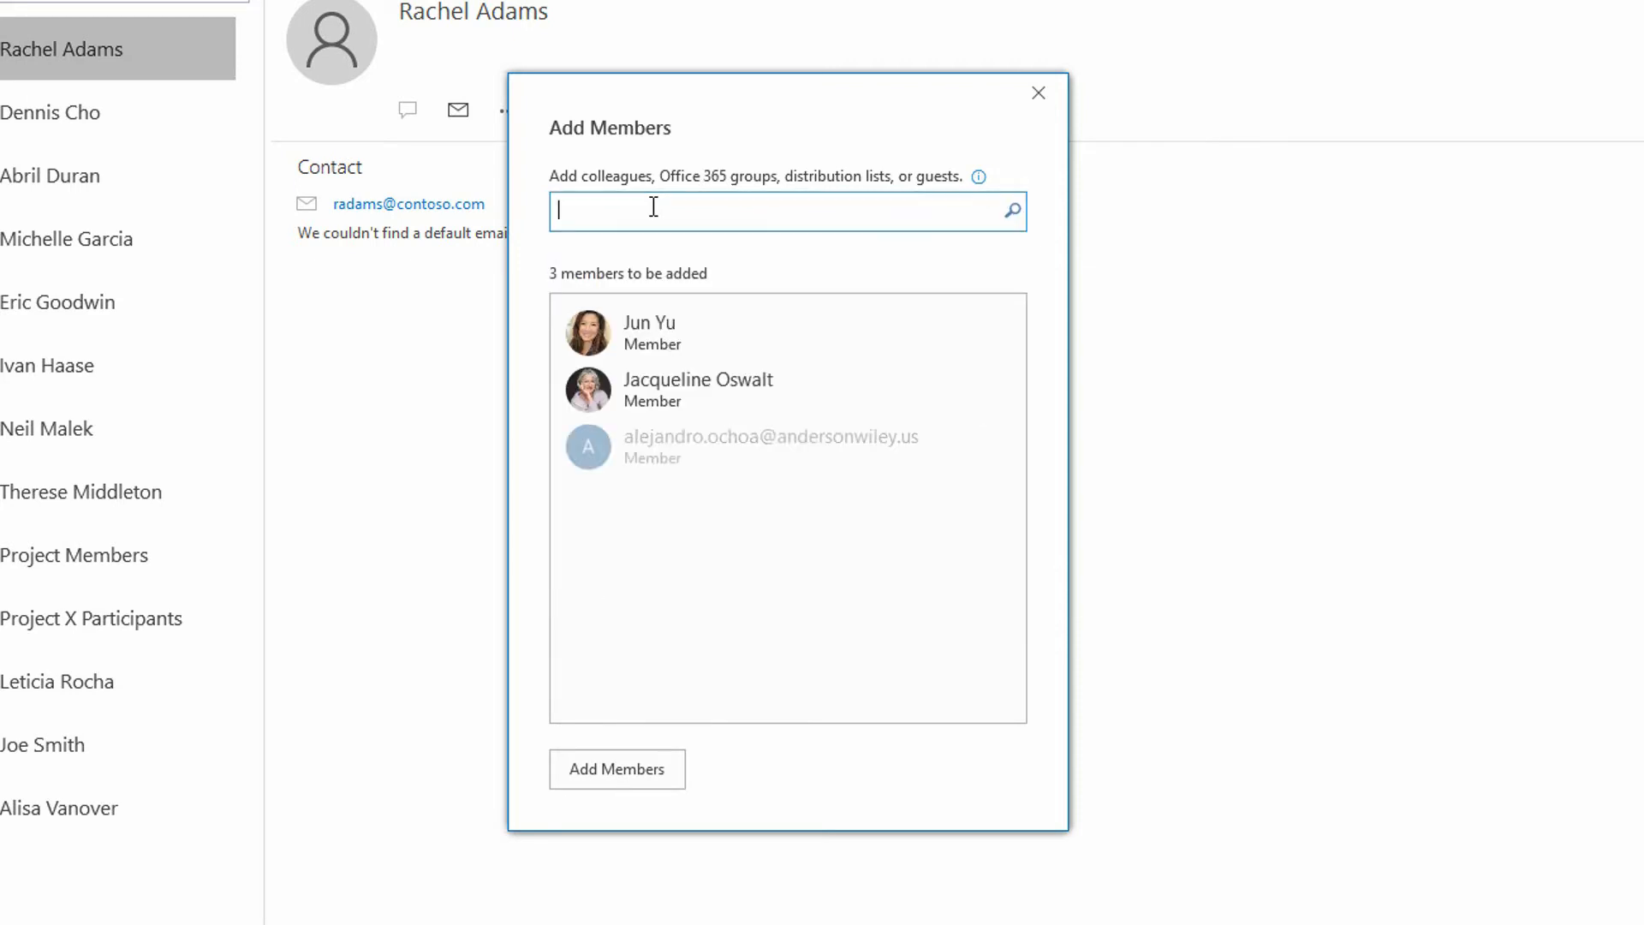
pyautogui.click(621, 775)
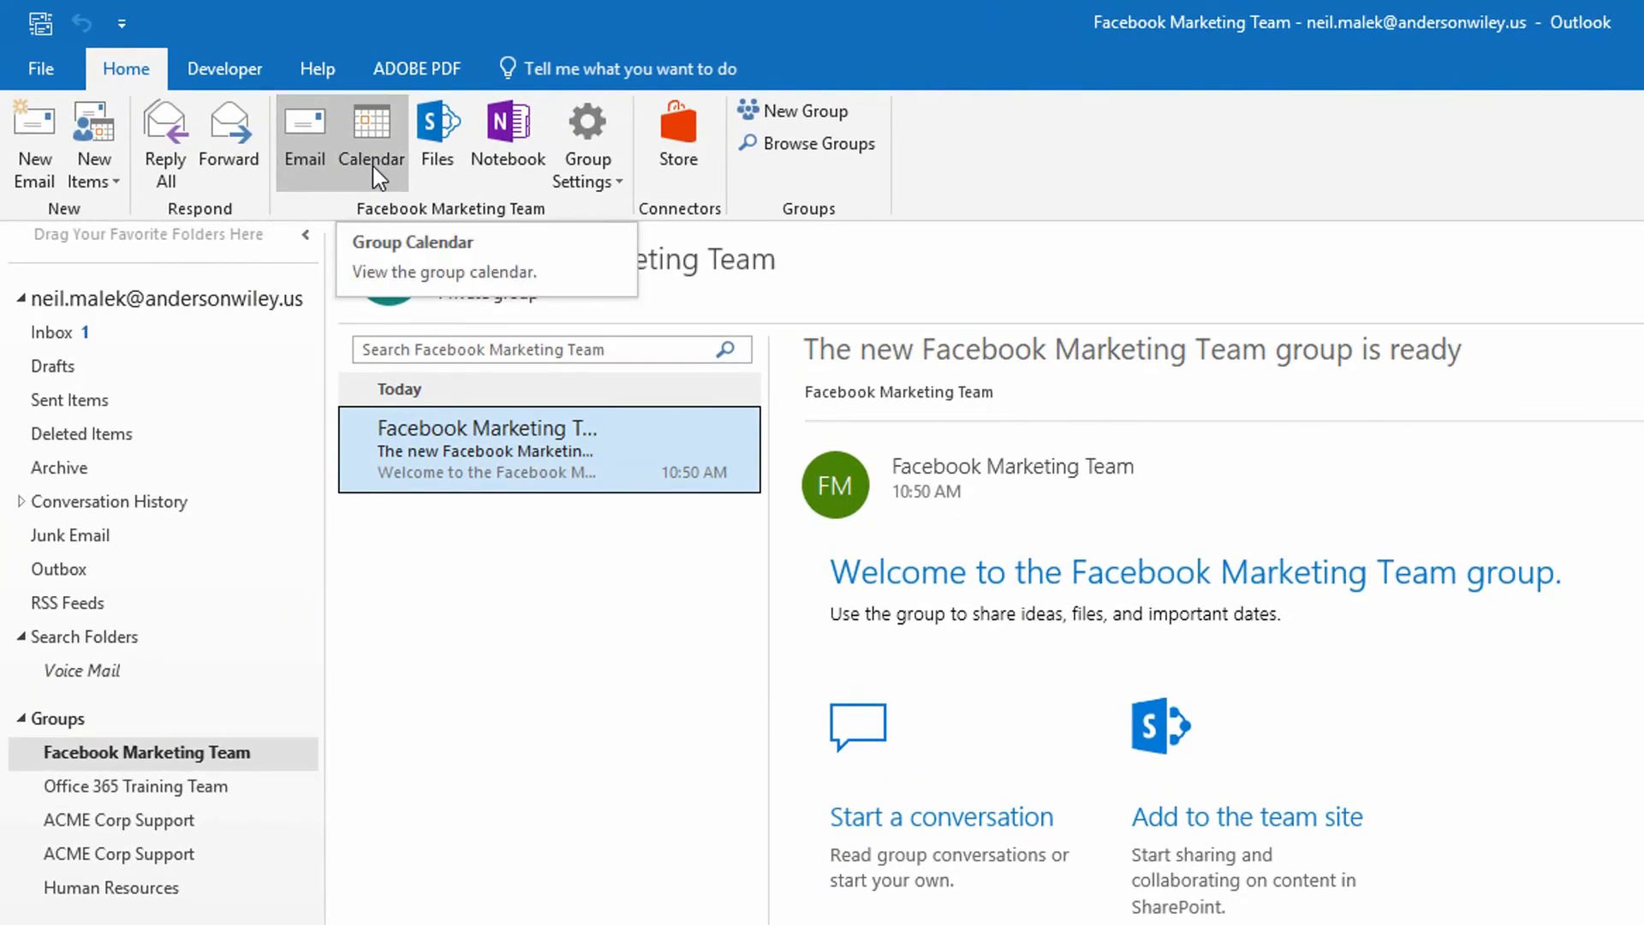
# - View the Facebook Marketing Team group's shared calendar, files and notebook
pyautogui.click(374, 171)
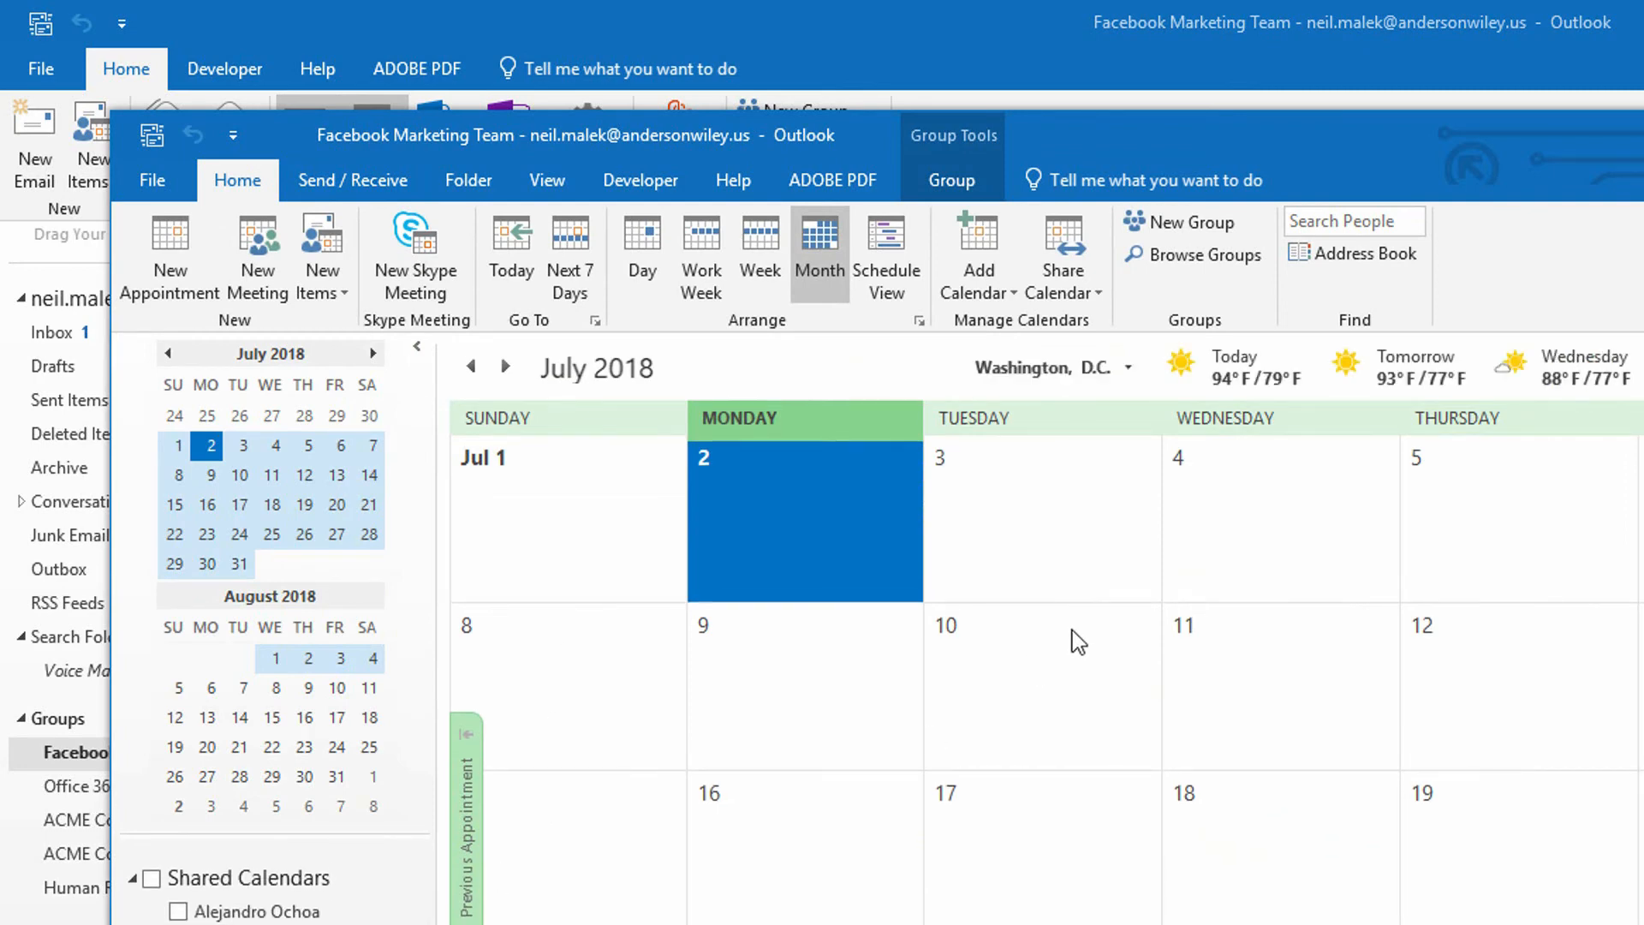
pyautogui.click(1176, 65)
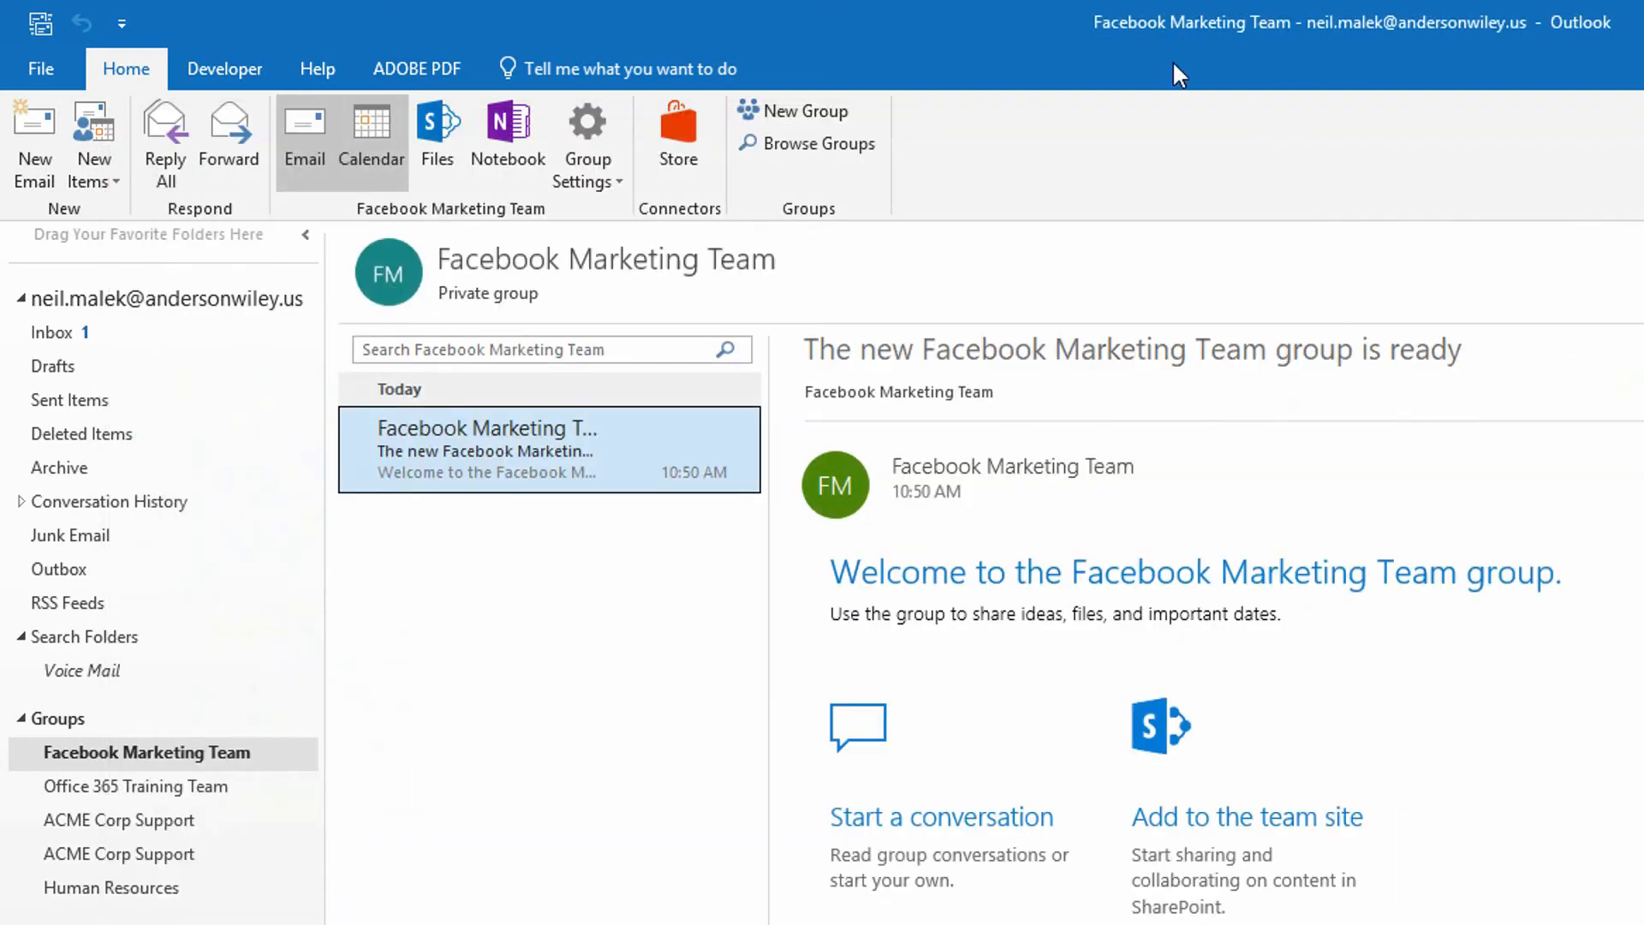
pyautogui.click(439, 154)
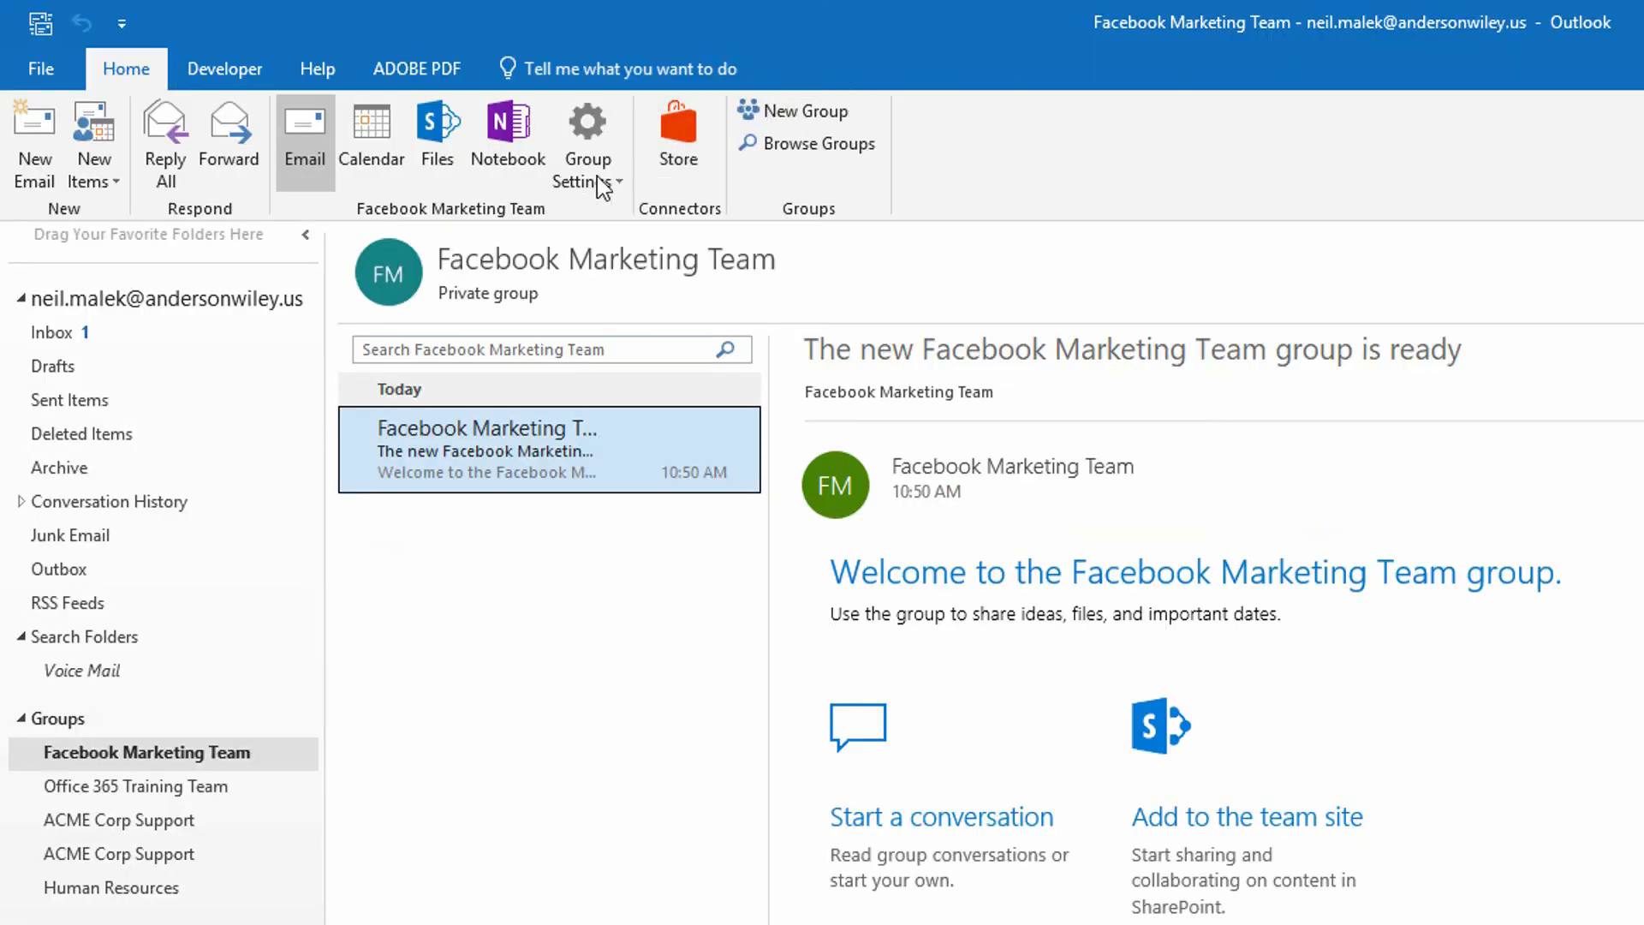
pyautogui.click(524, 171)
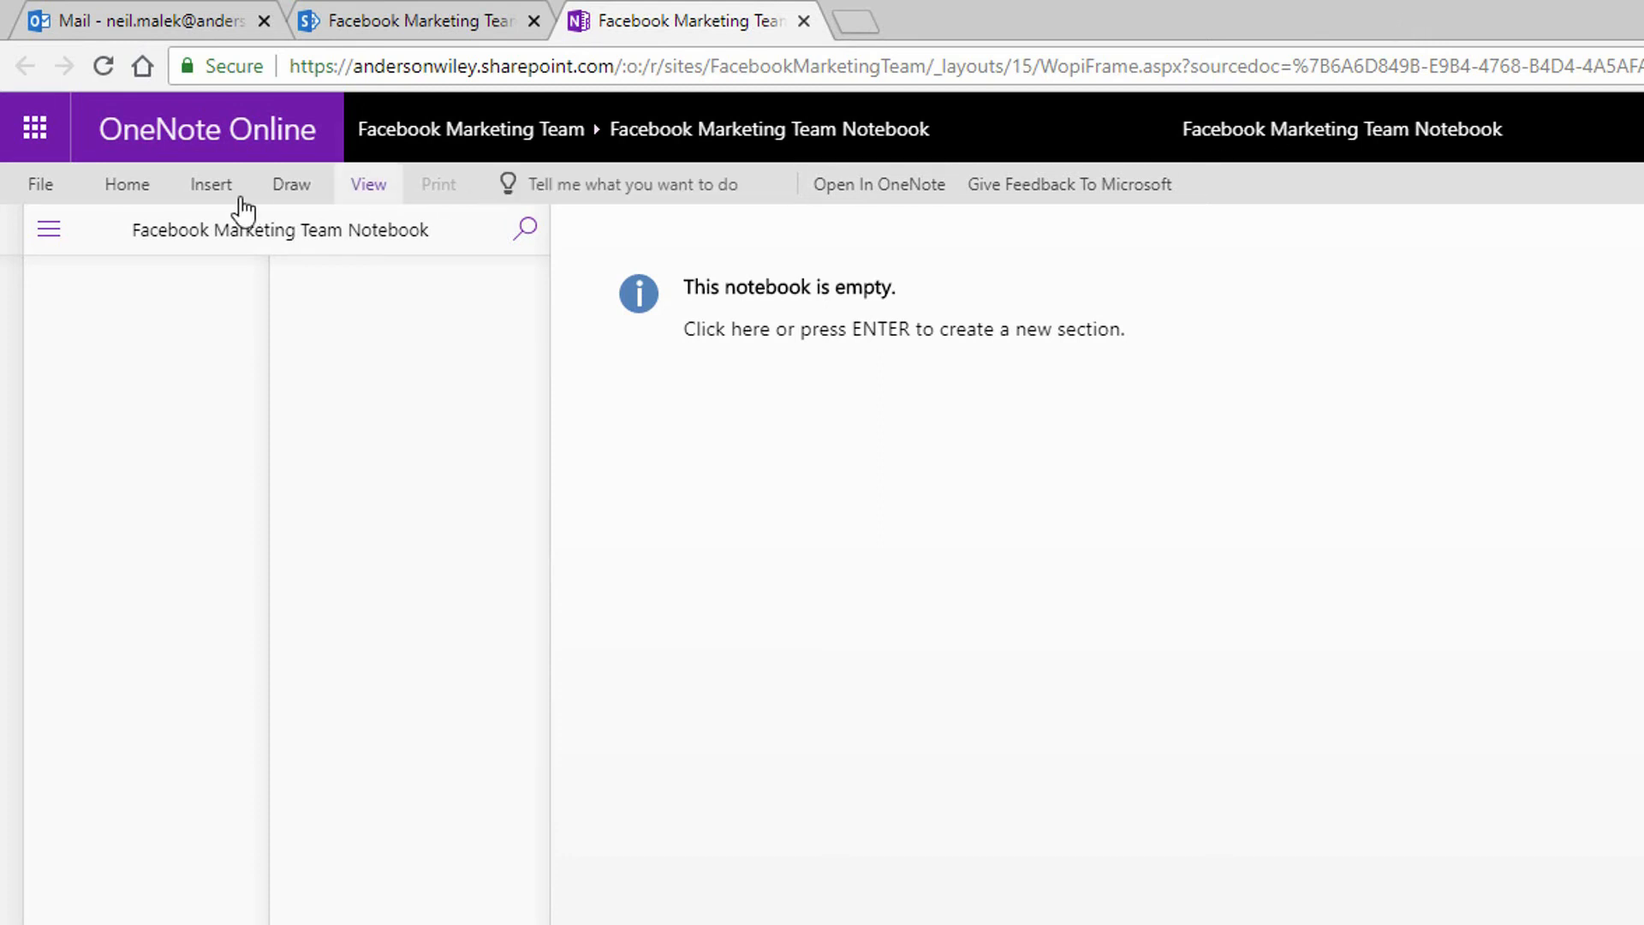
# - Switch to Microsoft Teams and create a team from the existing Office 365 group Facebook Marketing Team
pyautogui.click(35, 130)
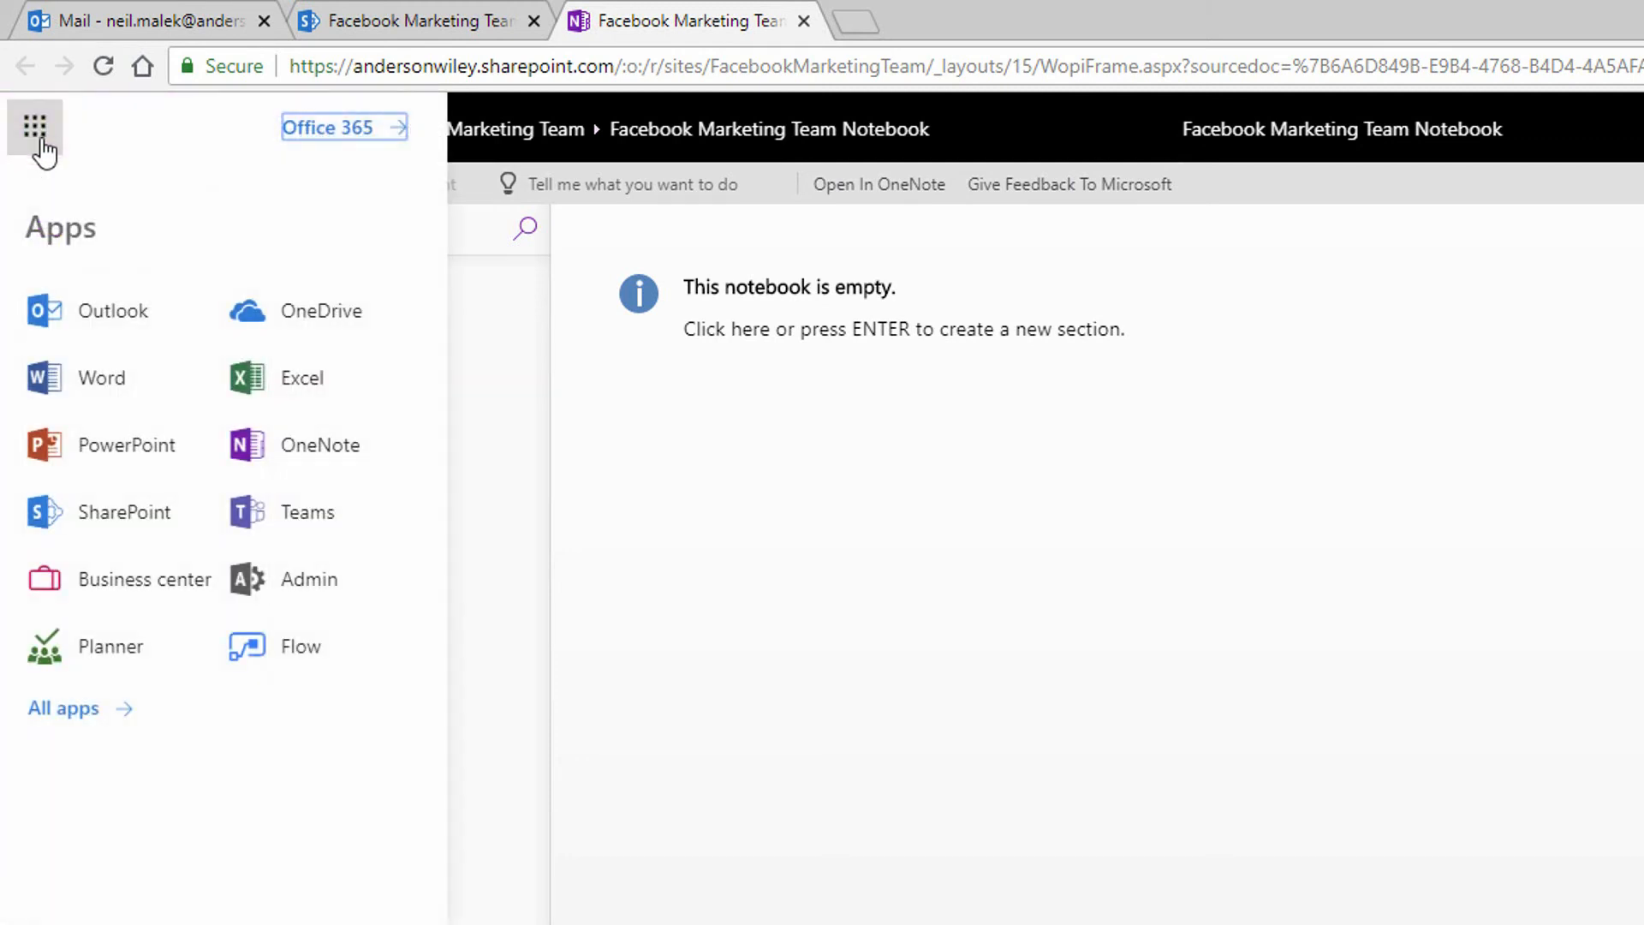
pyautogui.click(341, 516)
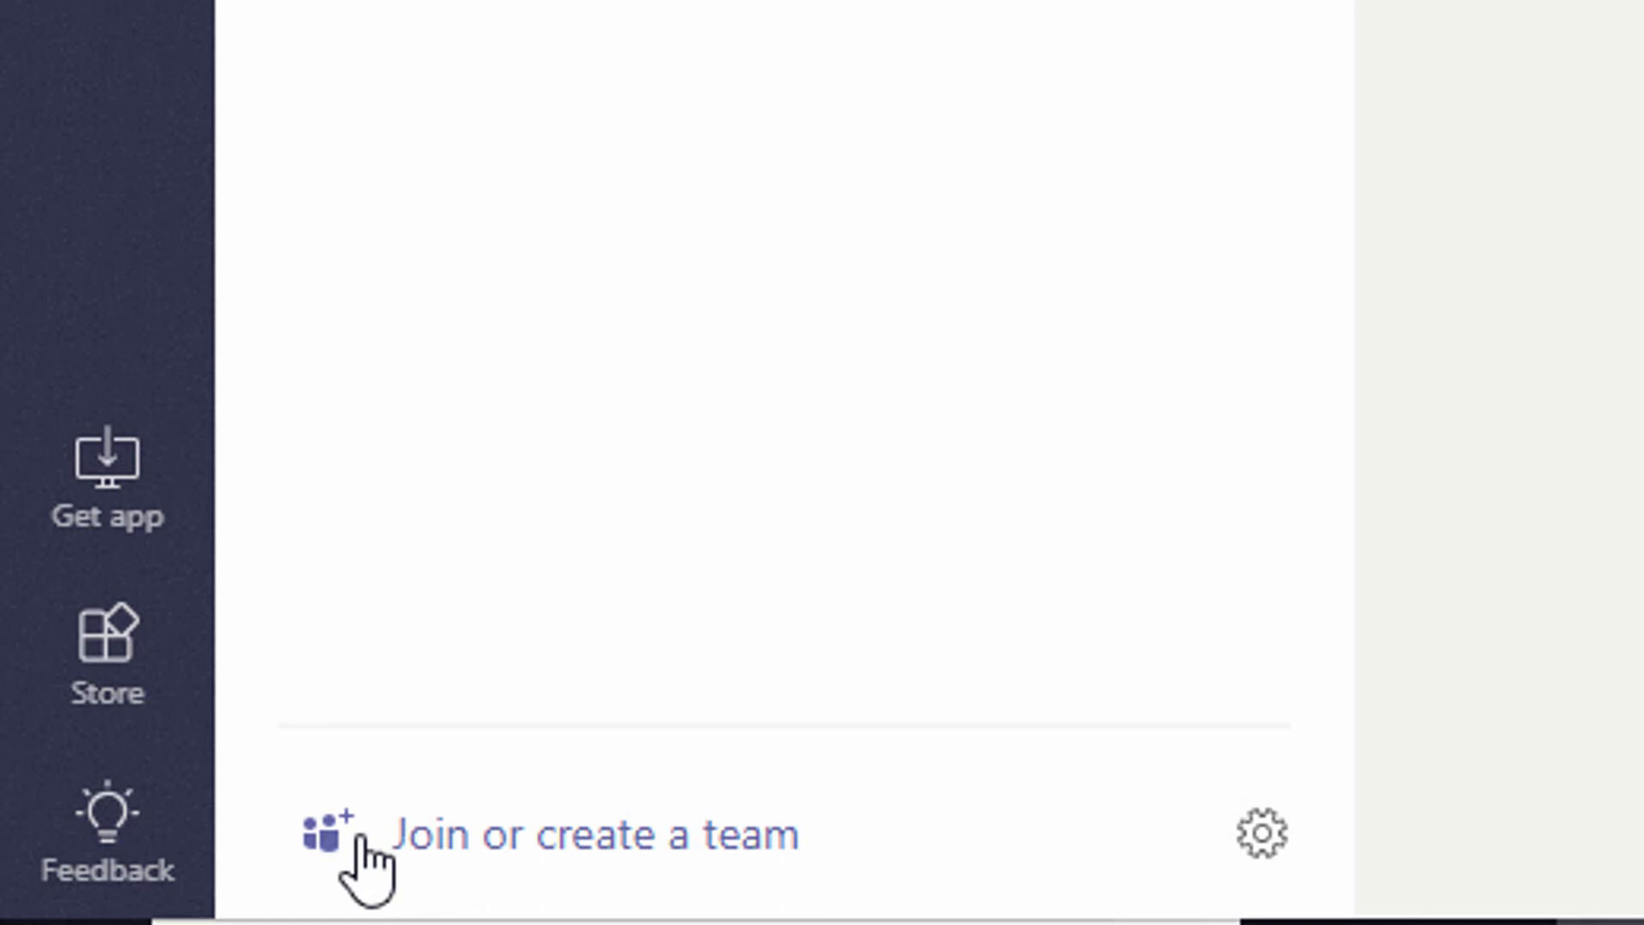
pyautogui.click(364, 843)
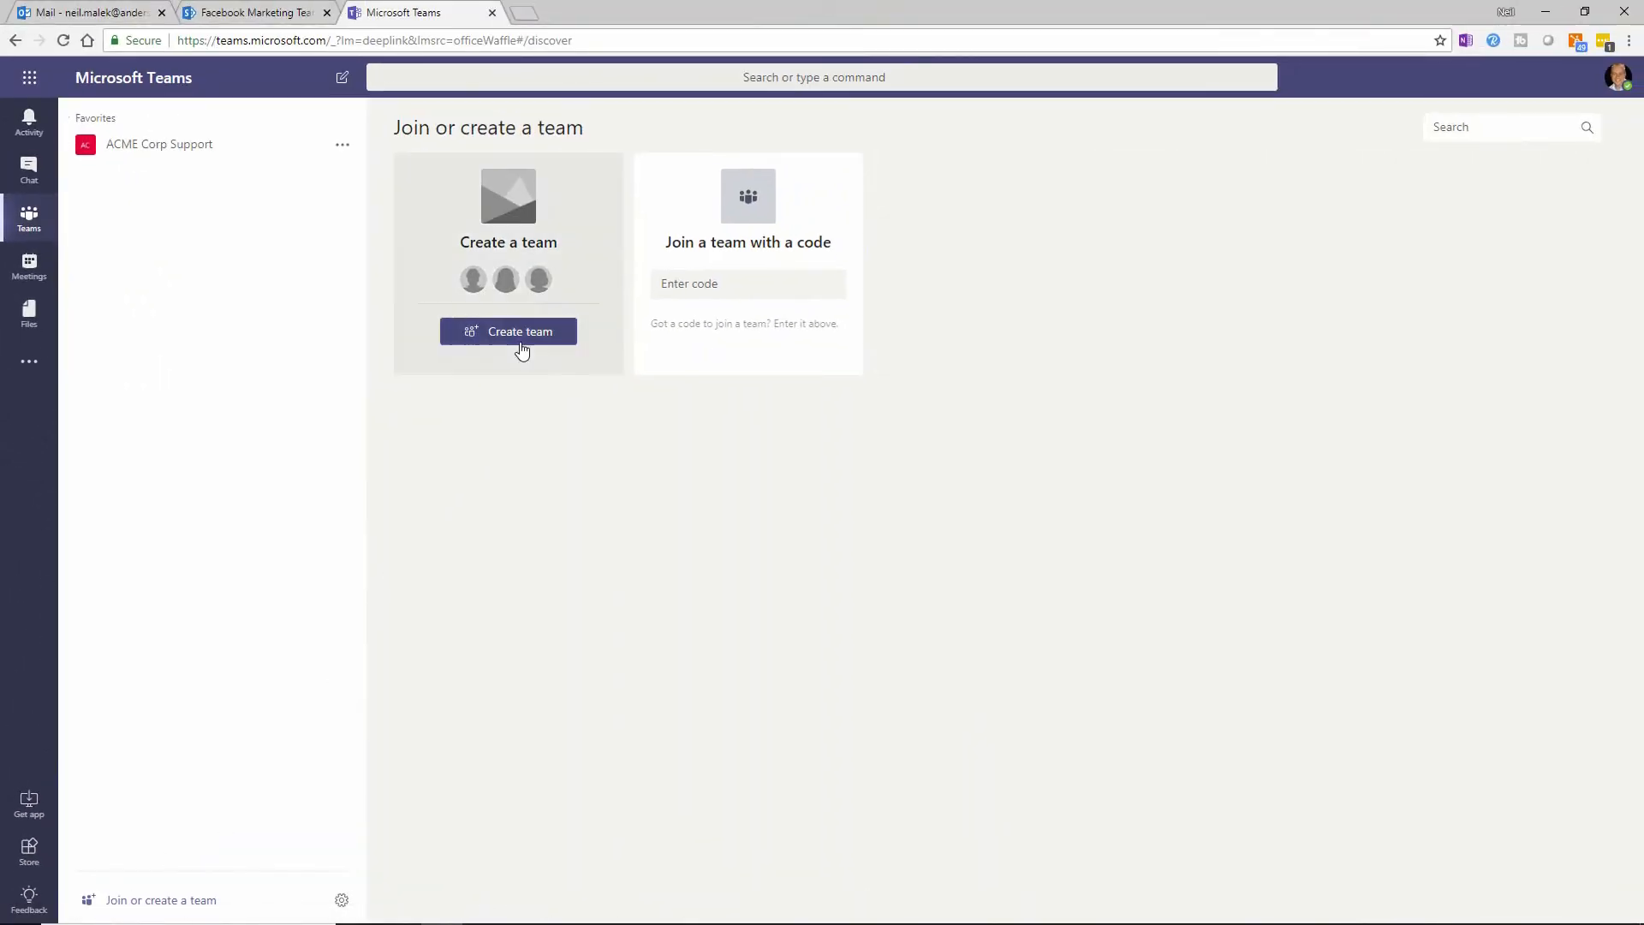
pyautogui.click(526, 340)
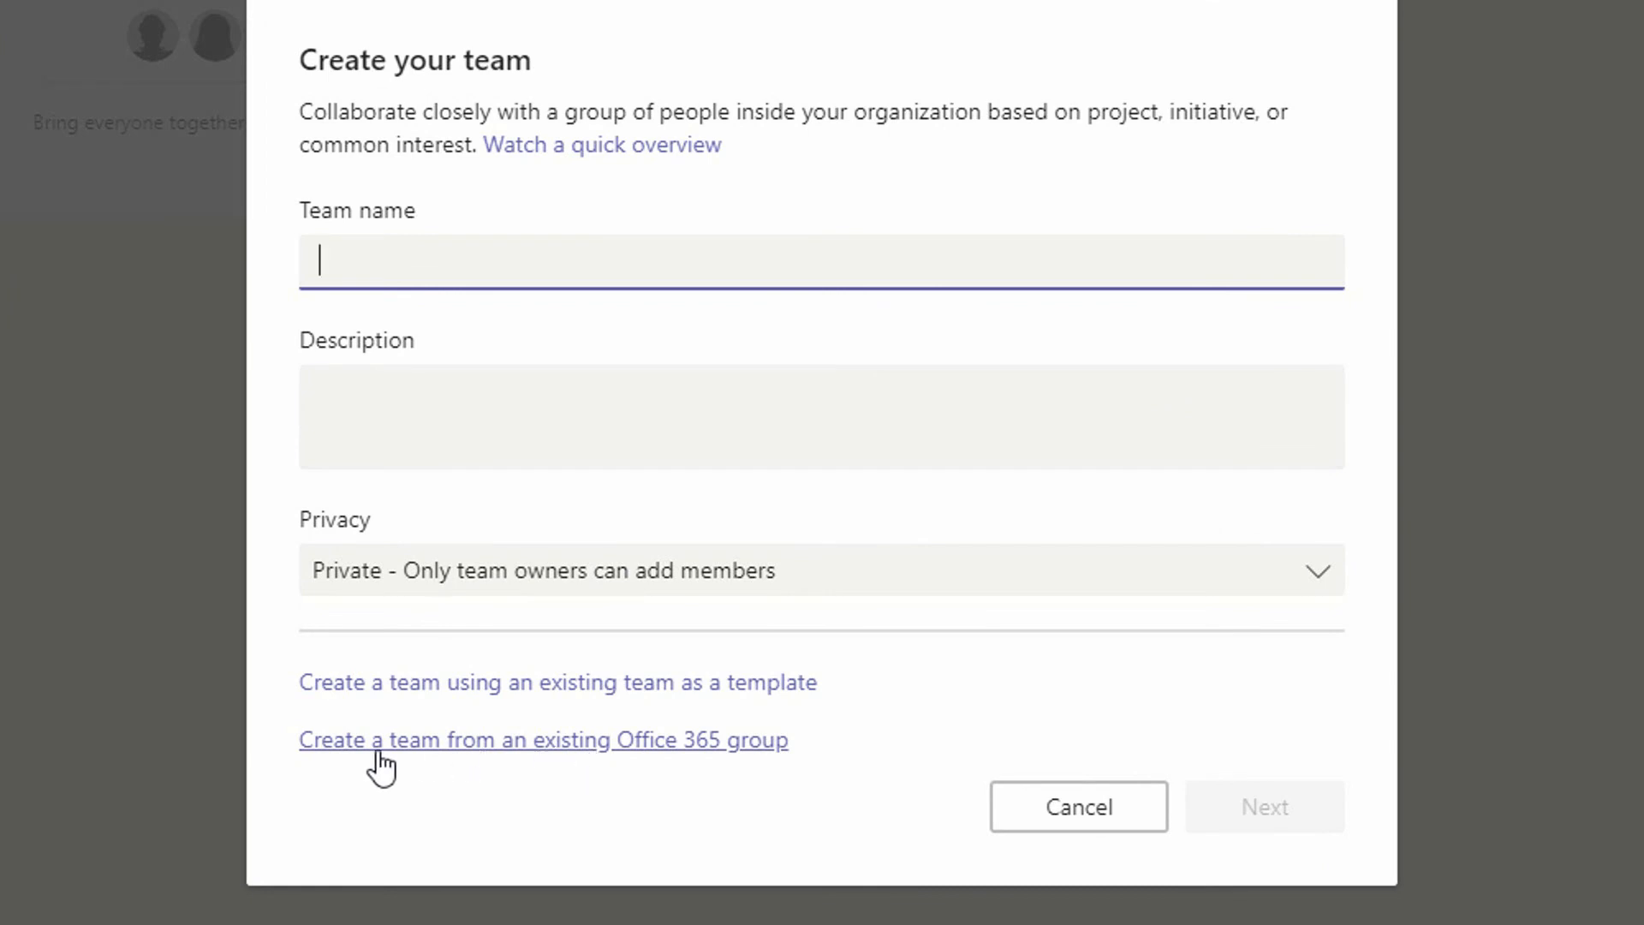
pyautogui.click(587, 754)
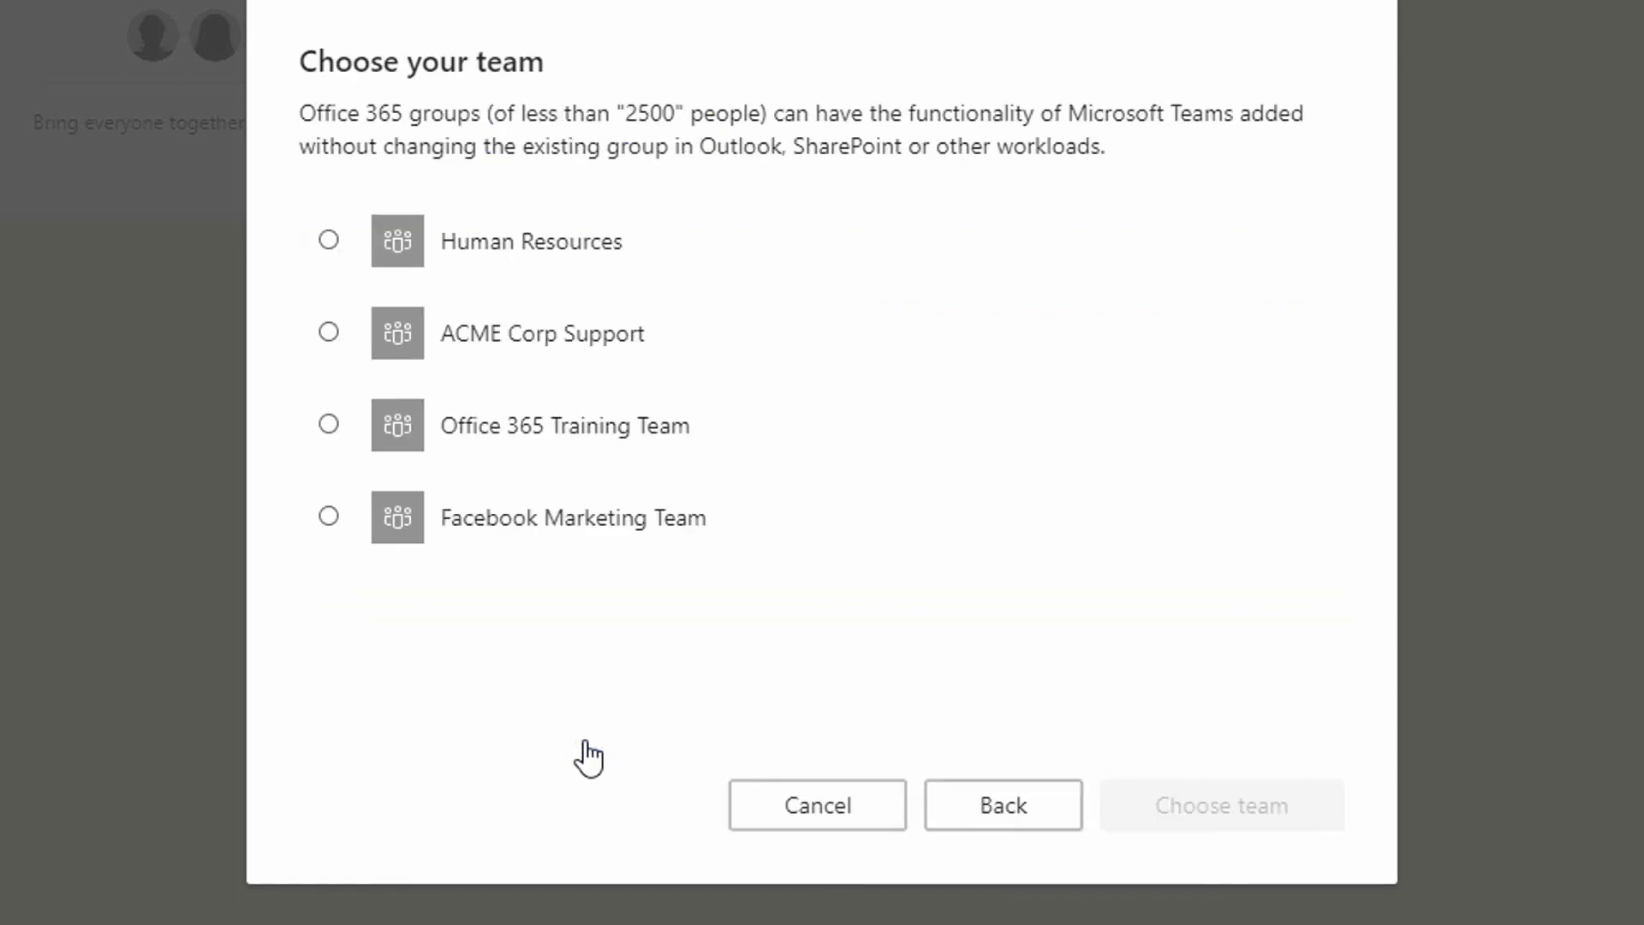
pyautogui.click(538, 540)
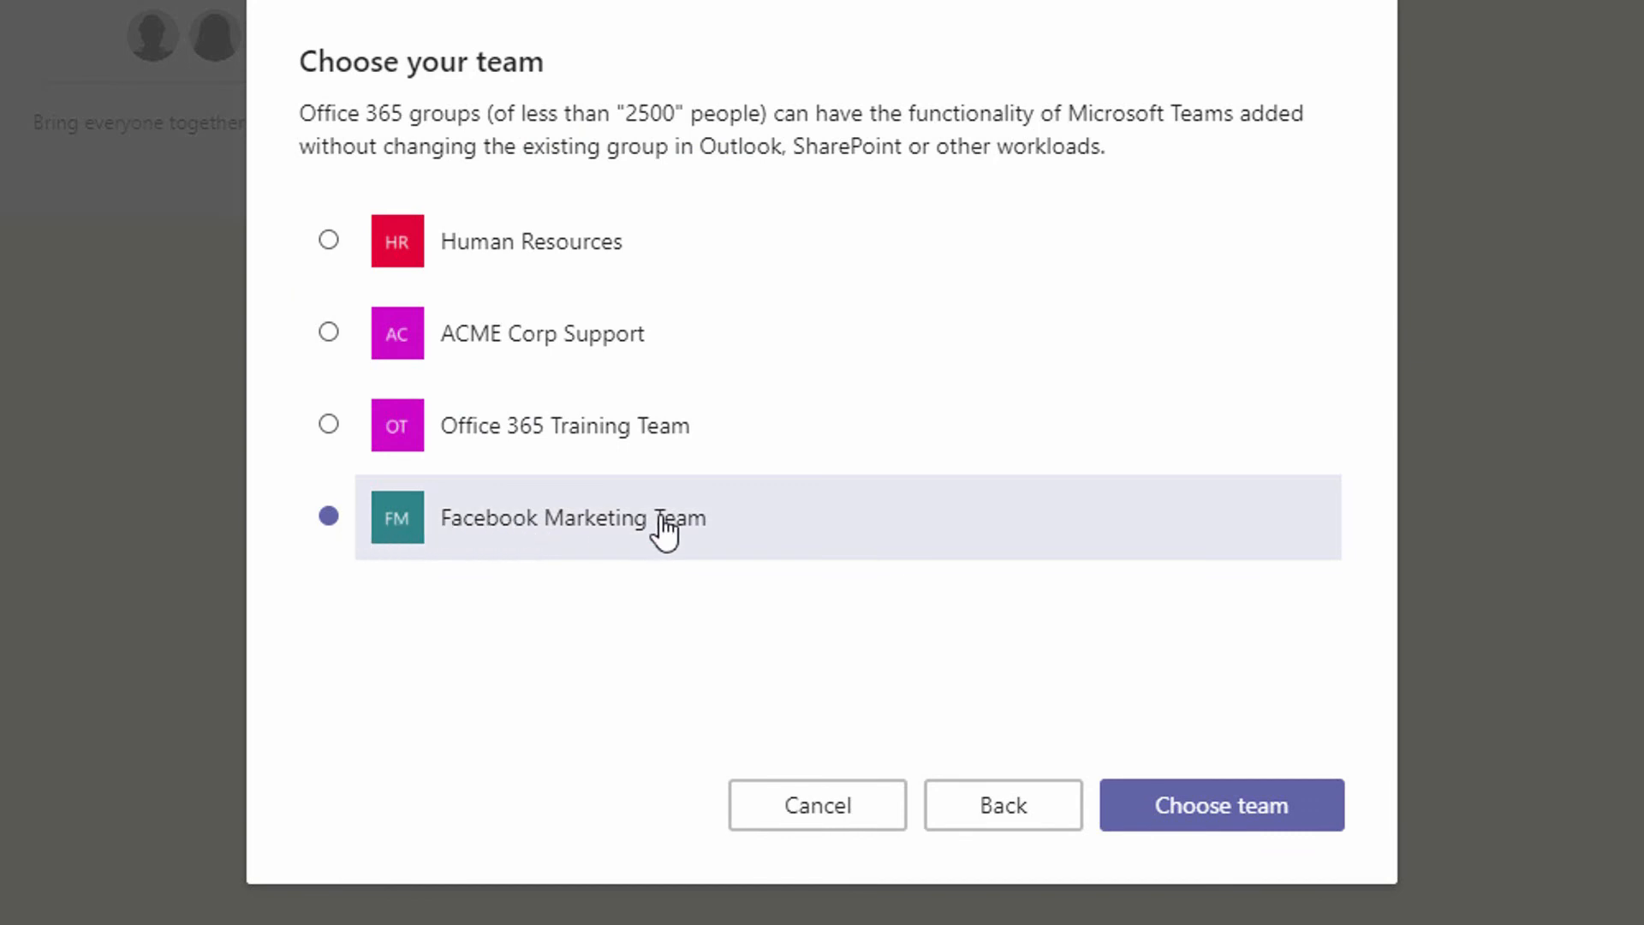
pyautogui.click(1207, 814)
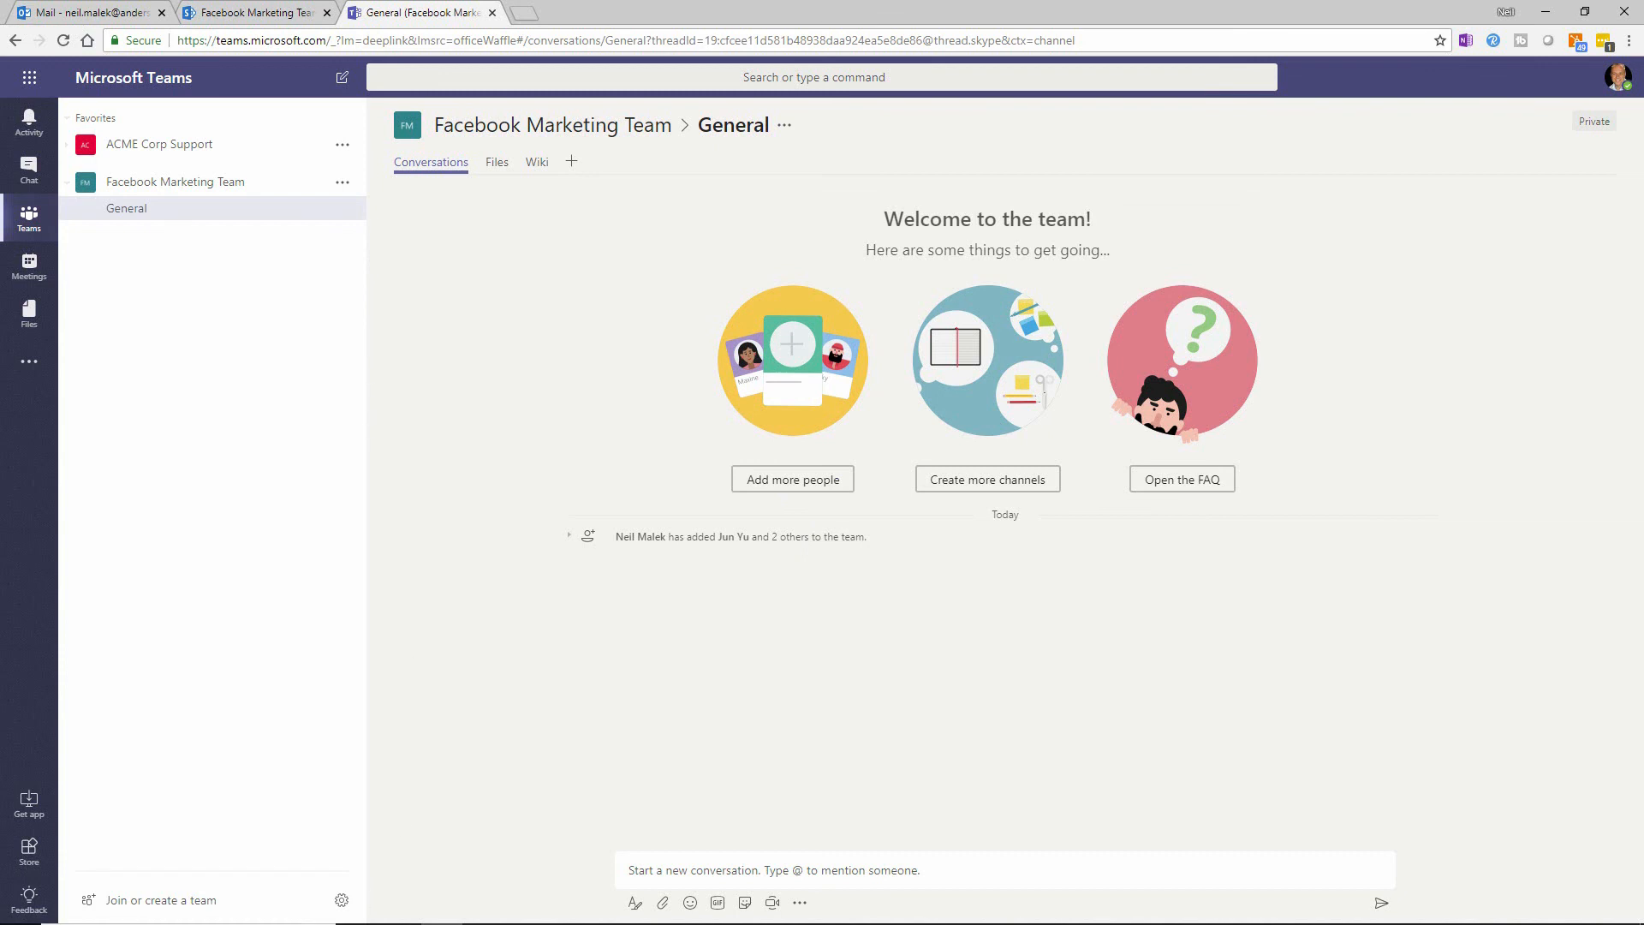
# - Switch back to the Facebook Marketing Team group in desktop Outlook
pyautogui.moveTo(368, 912)
pyautogui.click(525, 907)
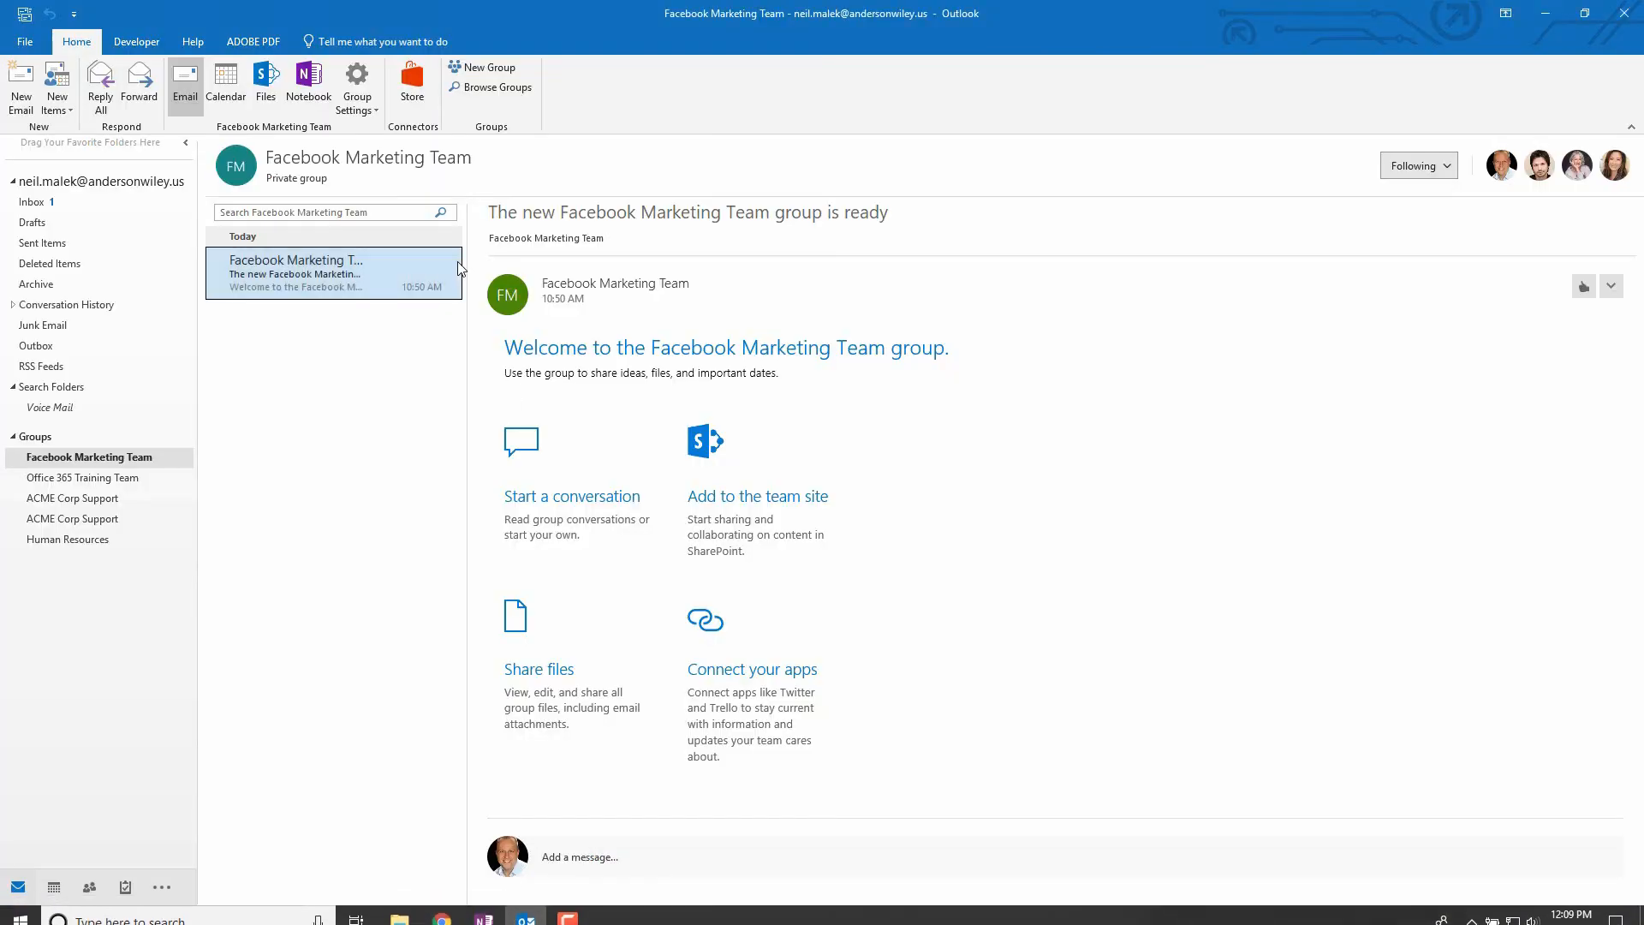